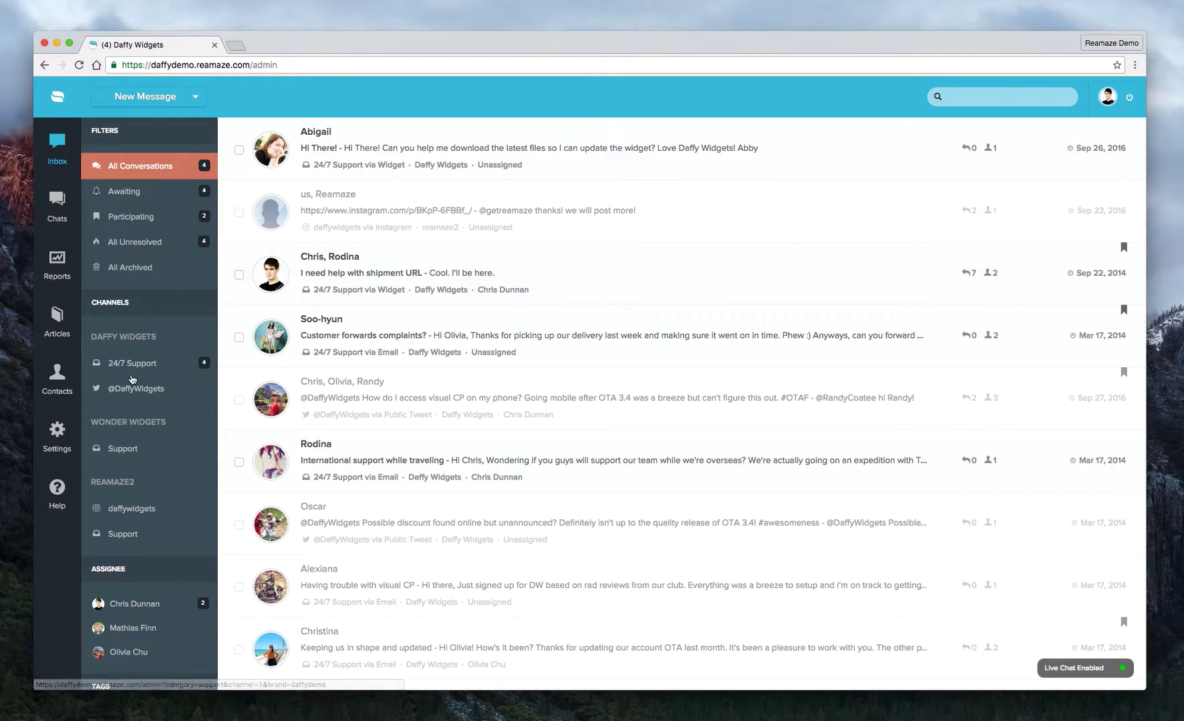
Step: Go to Settings, open the Channels page, and scroll through the channel list
{"action": "left_click", "coordinate": [58, 434]}
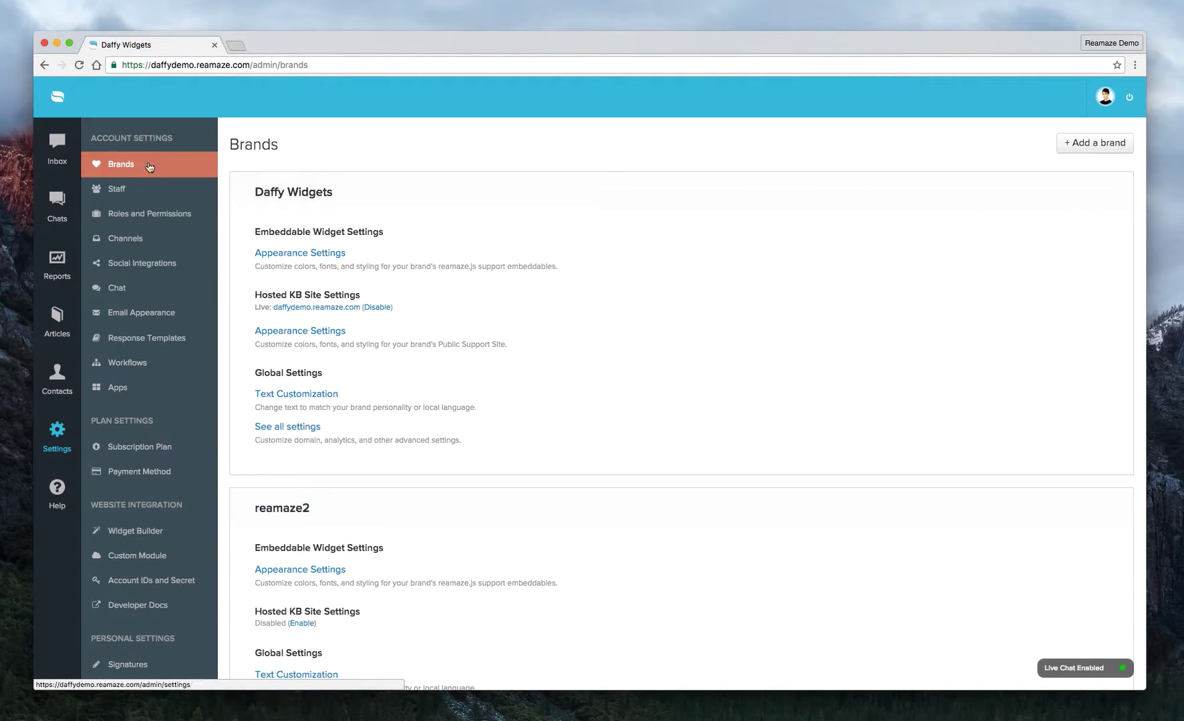
{"action": "left_click", "coordinate": [137, 243]}
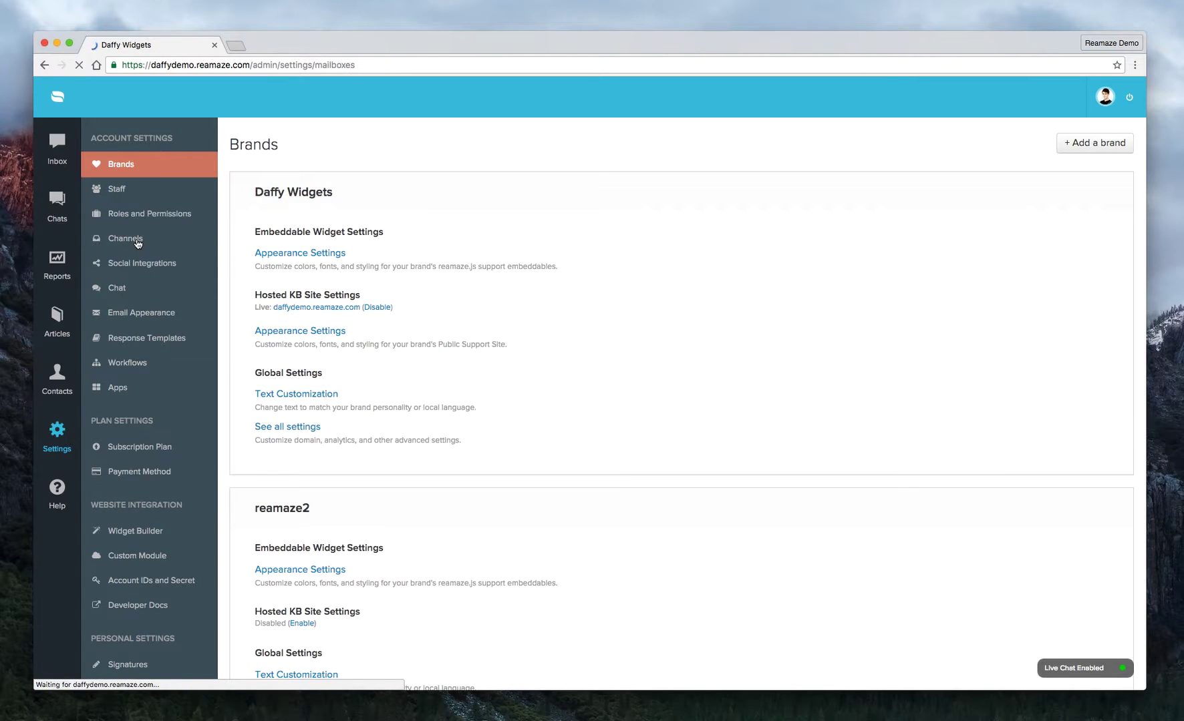
{"action": "scroll", "coordinate": [429, 389], "scroll_direction": "down", "scroll_amount": 5}
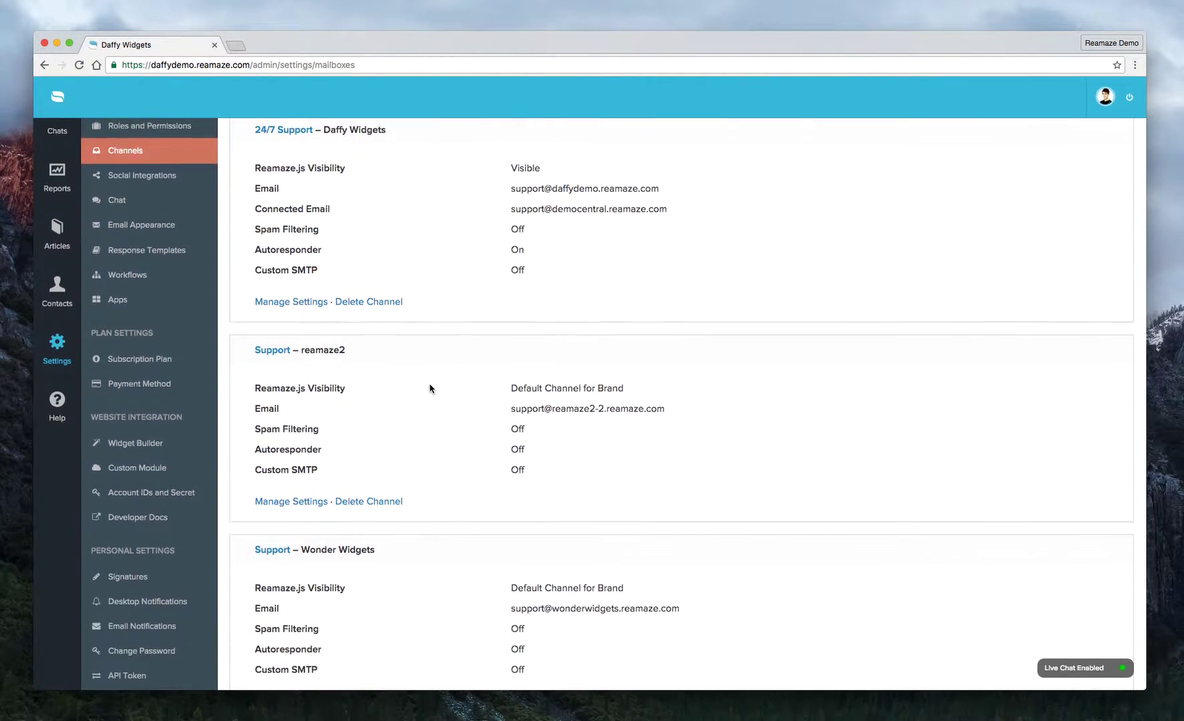
{"action": "scroll", "coordinate": [430, 389], "scroll_direction": "up", "scroll_amount": 4}
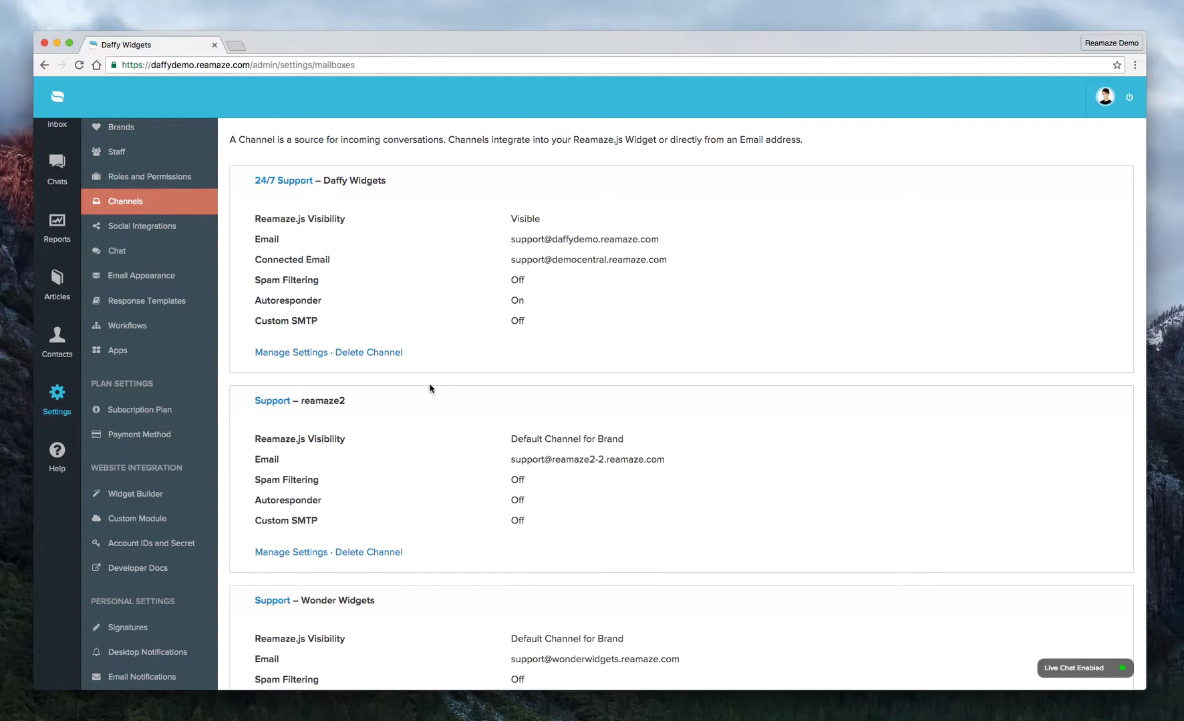
{"action": "scroll", "coordinate": [430, 389], "scroll_direction": "up", "scroll_amount": 1}
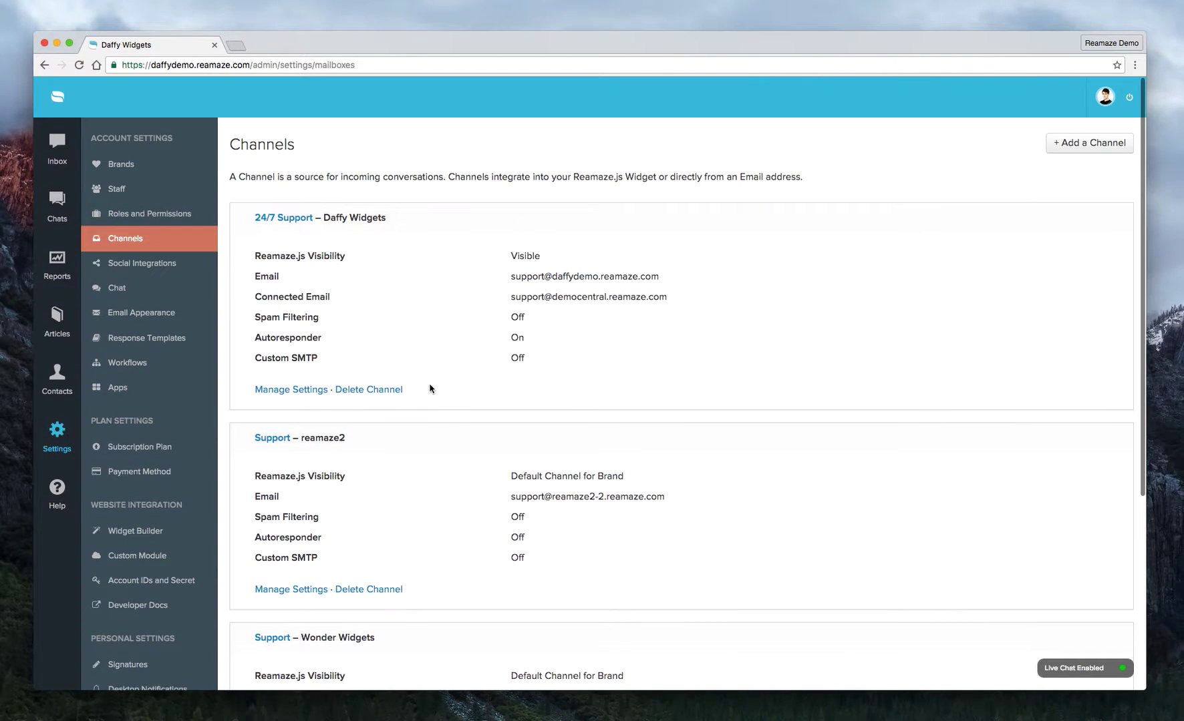
Step: Highlight a channel's autoresponder status in the list
{"action": "double_click", "coordinate": [292, 336]}
{"action": "left_click", "coordinate": [514, 374]}
{"action": "scroll", "coordinate": [500, 435], "scroll_direction": "down", "scroll_amount": 3}
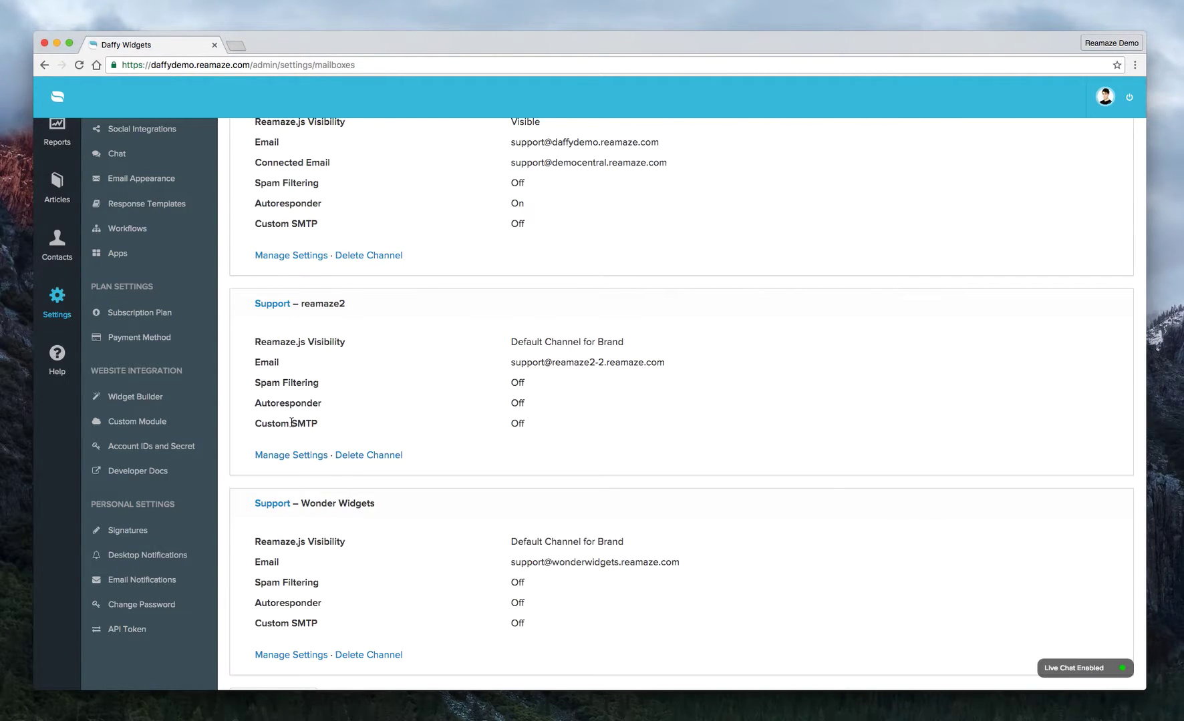
Step: In the reamaze2 Support channel settings, enable the autoresponder restricted to a time range
{"action": "left_click", "coordinate": [291, 456]}
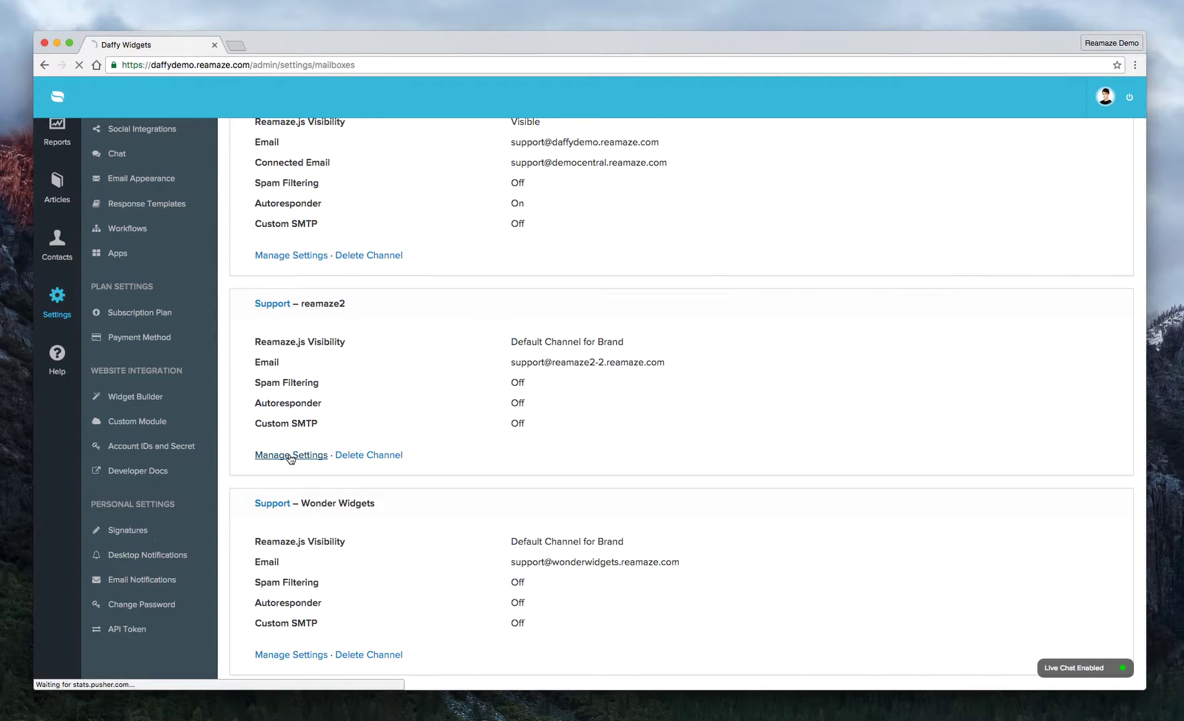
{"action": "scroll", "coordinate": [291, 459], "scroll_direction": "down", "scroll_amount": 10}
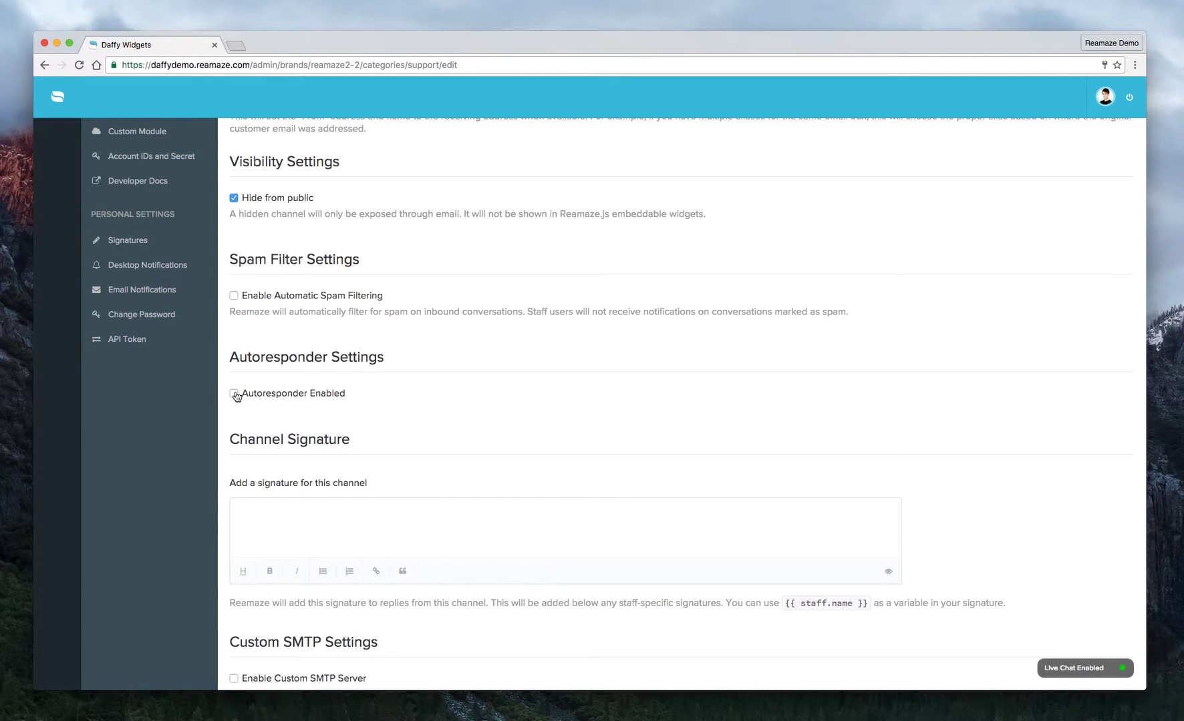
{"action": "left_click", "coordinate": [234, 394]}
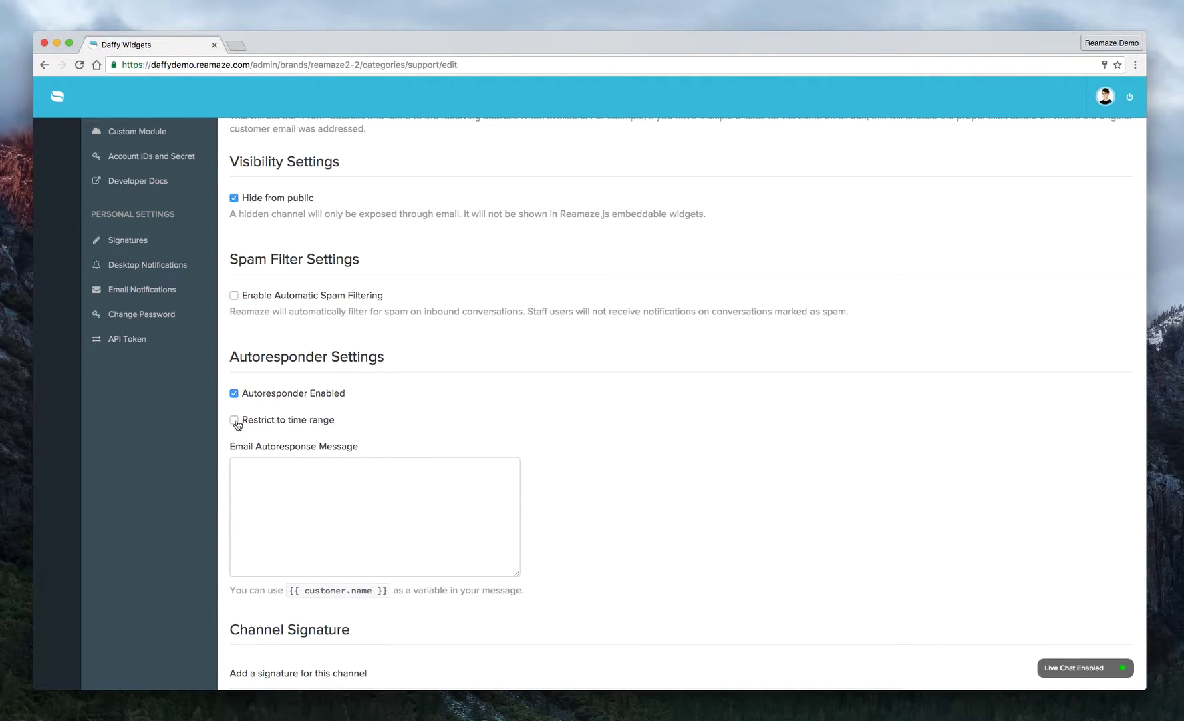
{"action": "left_click", "coordinate": [234, 421]}
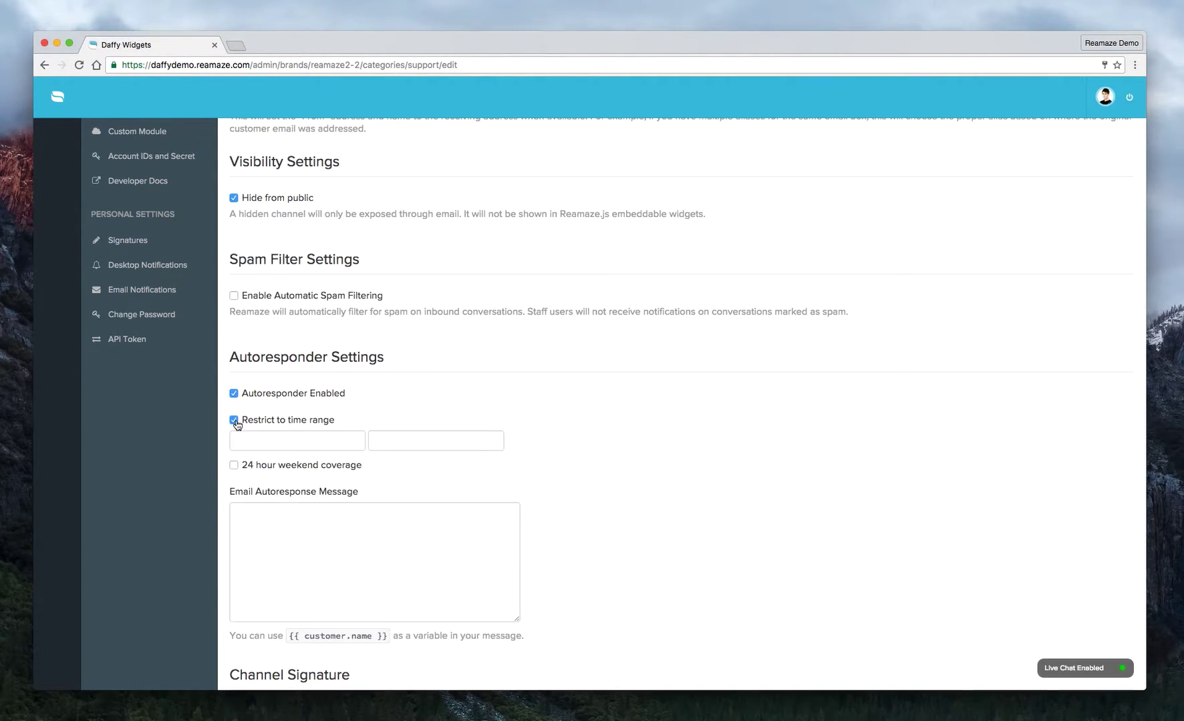
Step: Set the autoresponder hours to 01:00 AM–07:00 AM and turn on 24 hour weekend coverage
{"action": "left_click", "coordinate": [260, 444]}
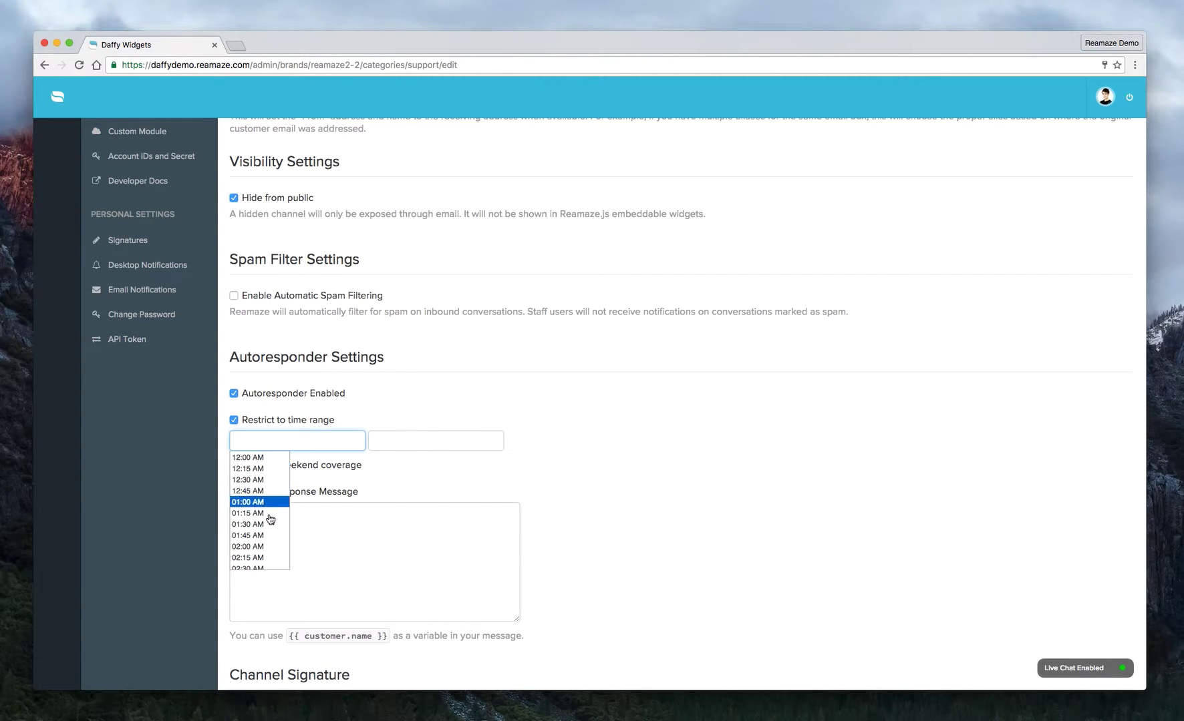
{"action": "scroll", "coordinate": [266, 517], "scroll_direction": "down", "scroll_amount": 1}
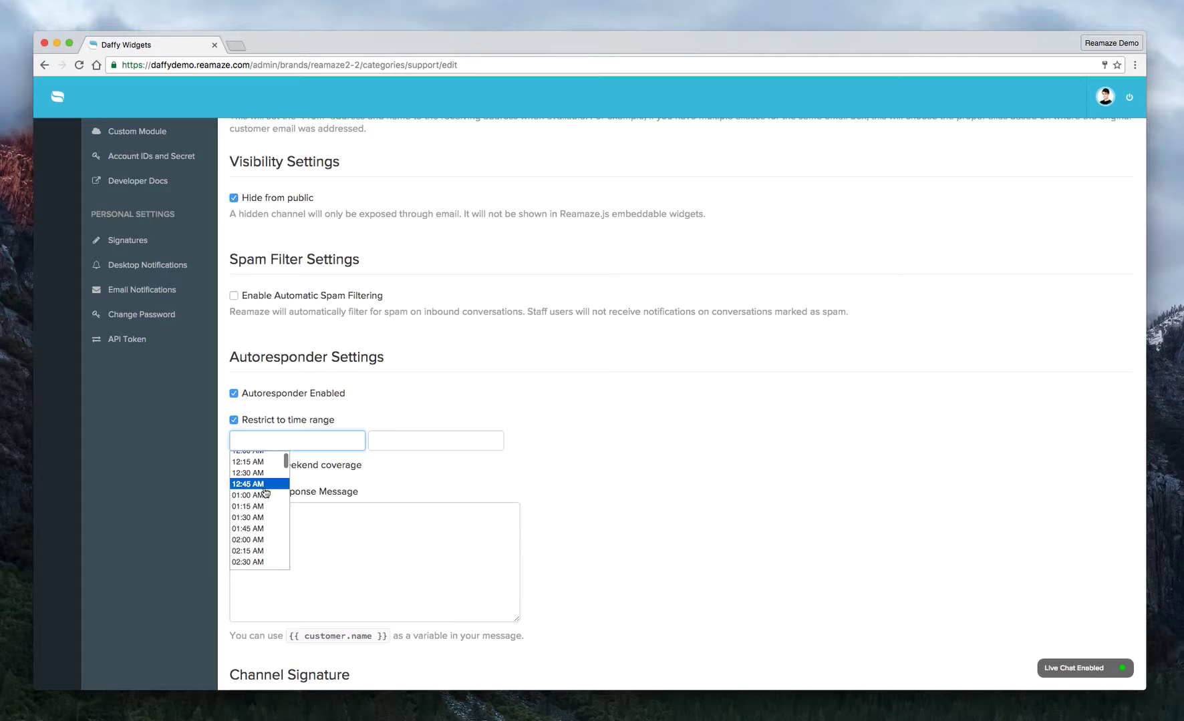
{"action": "left_click", "coordinate": [266, 495]}
{"action": "left_click", "coordinate": [404, 439]}
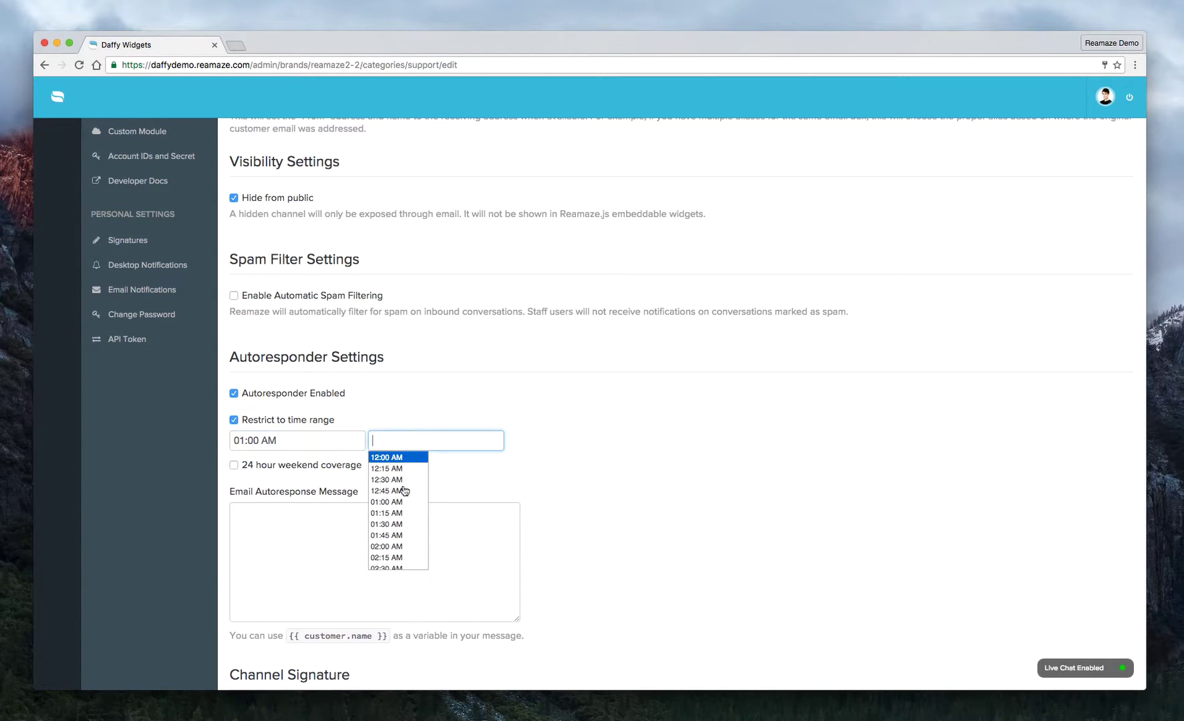
{"action": "scroll", "coordinate": [401, 494], "scroll_direction": "down", "scroll_amount": 3}
{"action": "scroll", "coordinate": [401, 507], "scroll_direction": "down", "scroll_amount": 5}
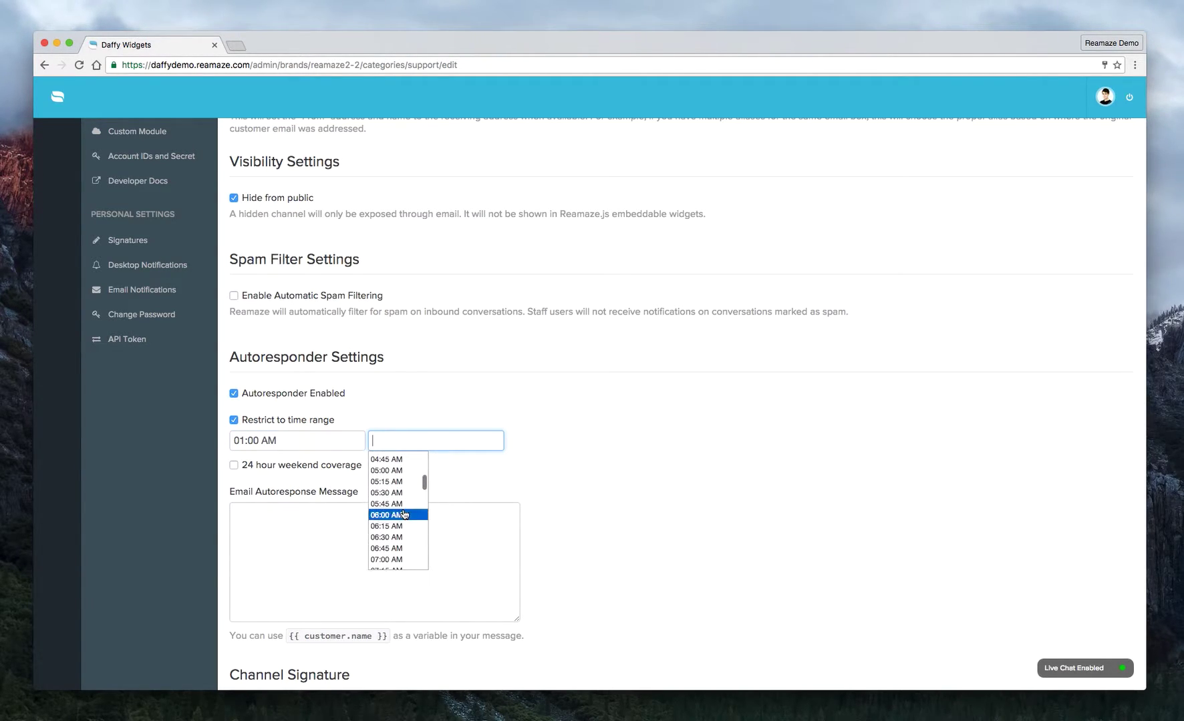
{"action": "left_click", "coordinate": [396, 499]}
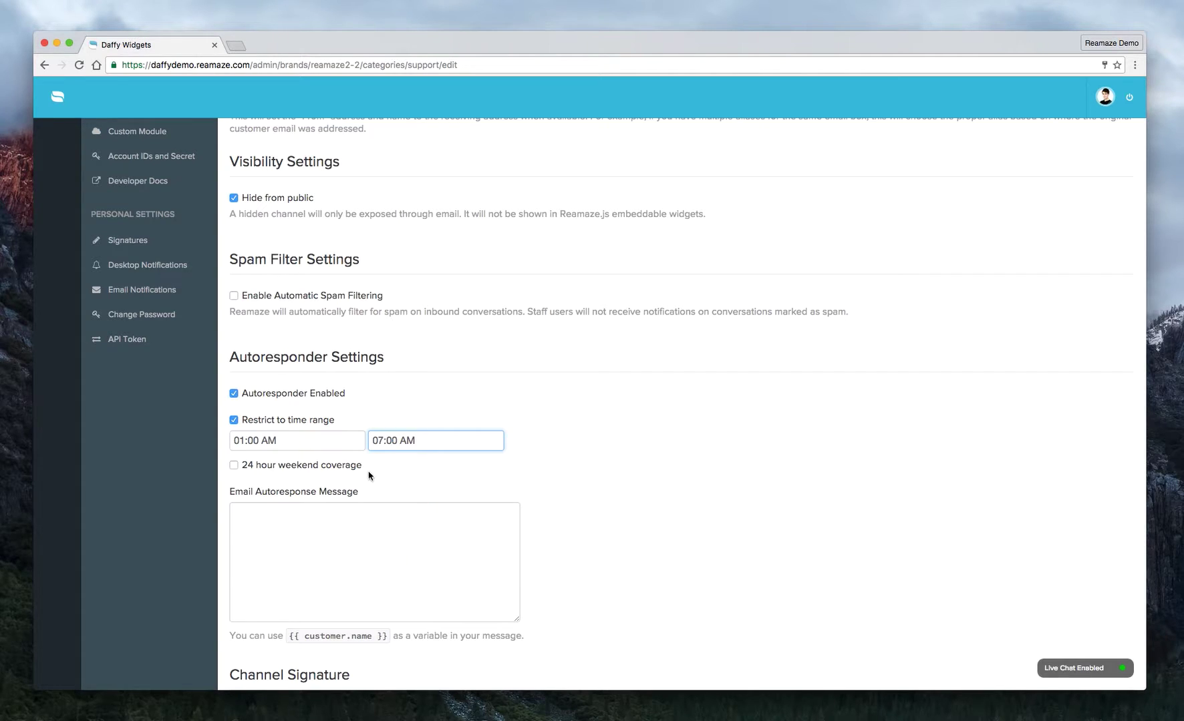
{"action": "left_click", "coordinate": [388, 466]}
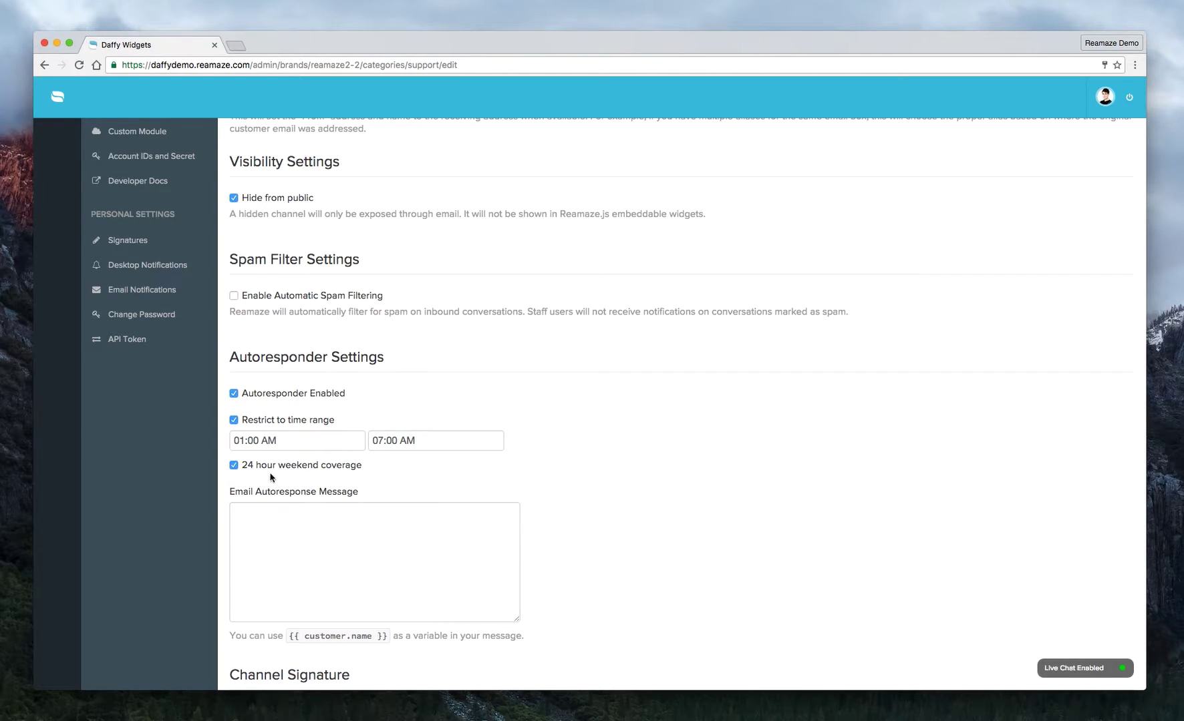
Step: Write the greeting 'Hi {{ customer.name}},' in the Email Autoresponse Message box
{"action": "left_click", "coordinate": [296, 531]}
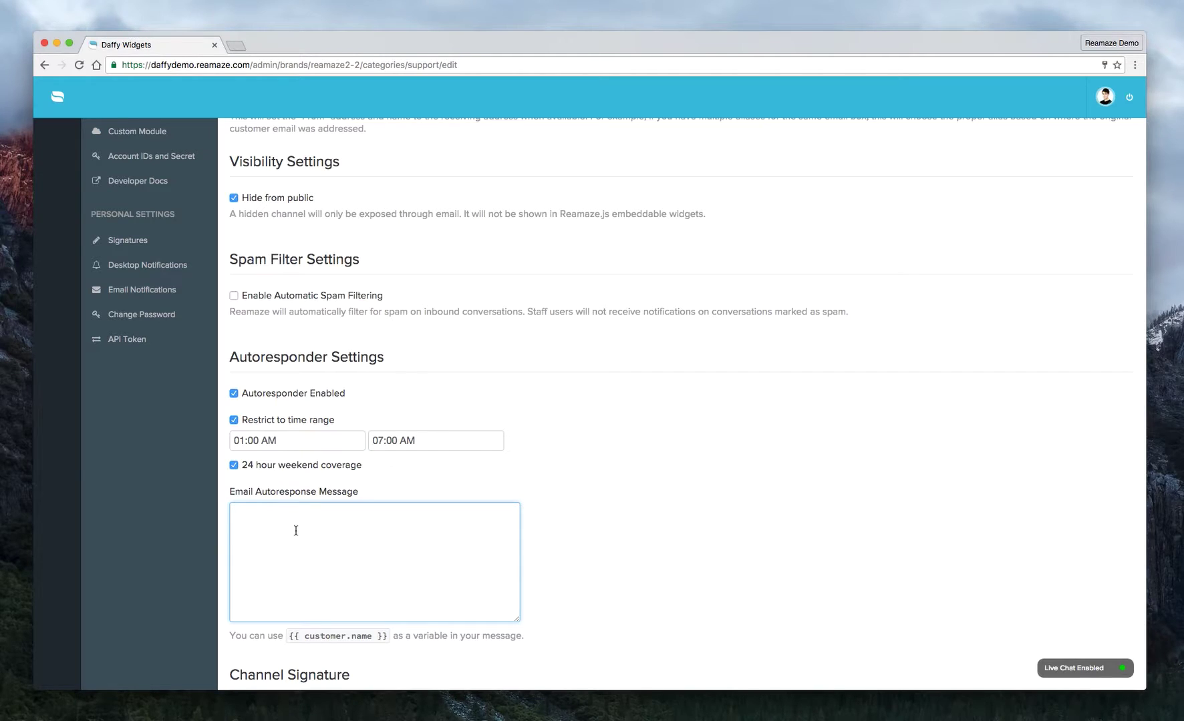
{"action": "type", "text": "{{ customer.name}}"}
{"action": "left_click", "coordinate": [233, 512]}
{"action": "type", "text": "Hi"}
{"action": "left_click", "coordinate": [326, 523]}
{"action": "type", "text": ","}
Step: Add 'Thanks for your message. We will get back to you soon!' and sign off with 'Team'
{"action": "key", "text": "Return"}
{"action": "key", "text": "Return"}
{"action": "type", "text": "Thanks for your message. "}
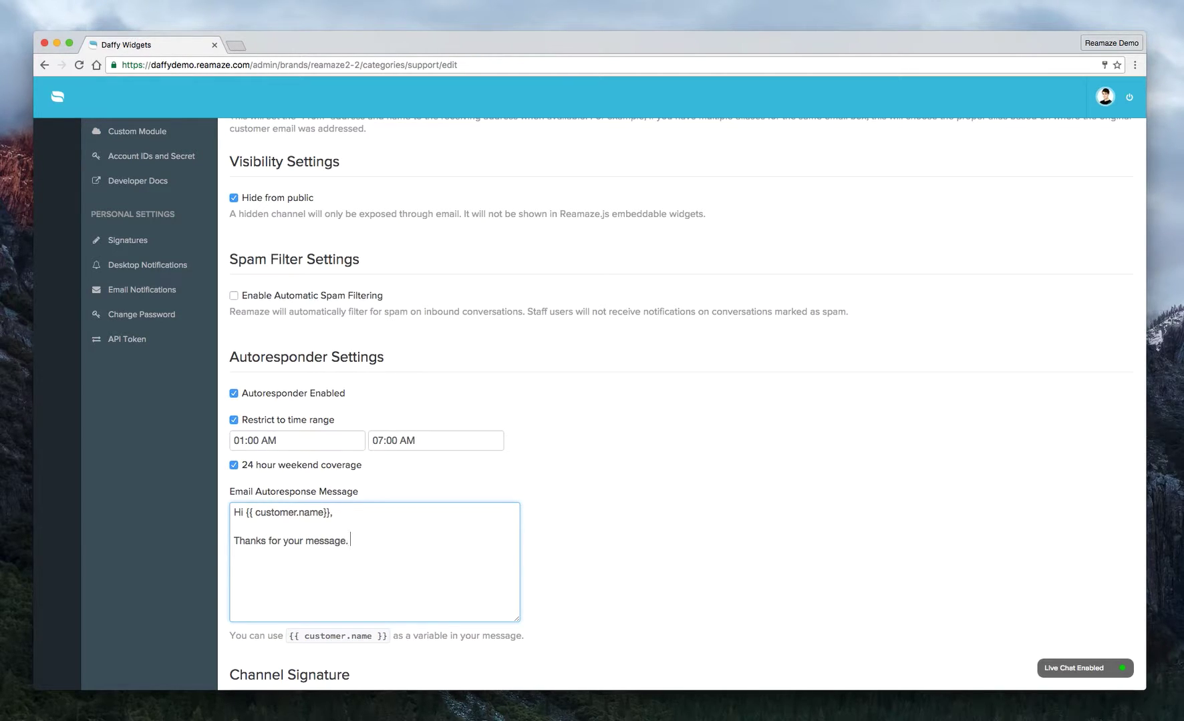
{"action": "type", "text": "We will get"}
{"action": "key", "text": "BackSpace"}
{"action": "key", "text": "BackSpace"}
{"action": "type", "text": "get back o yo"}
{"action": "key", "text": "BackSpace"}
{"action": "key", "text": "BackSpace"}
{"action": "key", "text": "BackSpace"}
{"action": "key", "text": "BackSpace"}
{"action": "type", "text": "to you soon!  "}
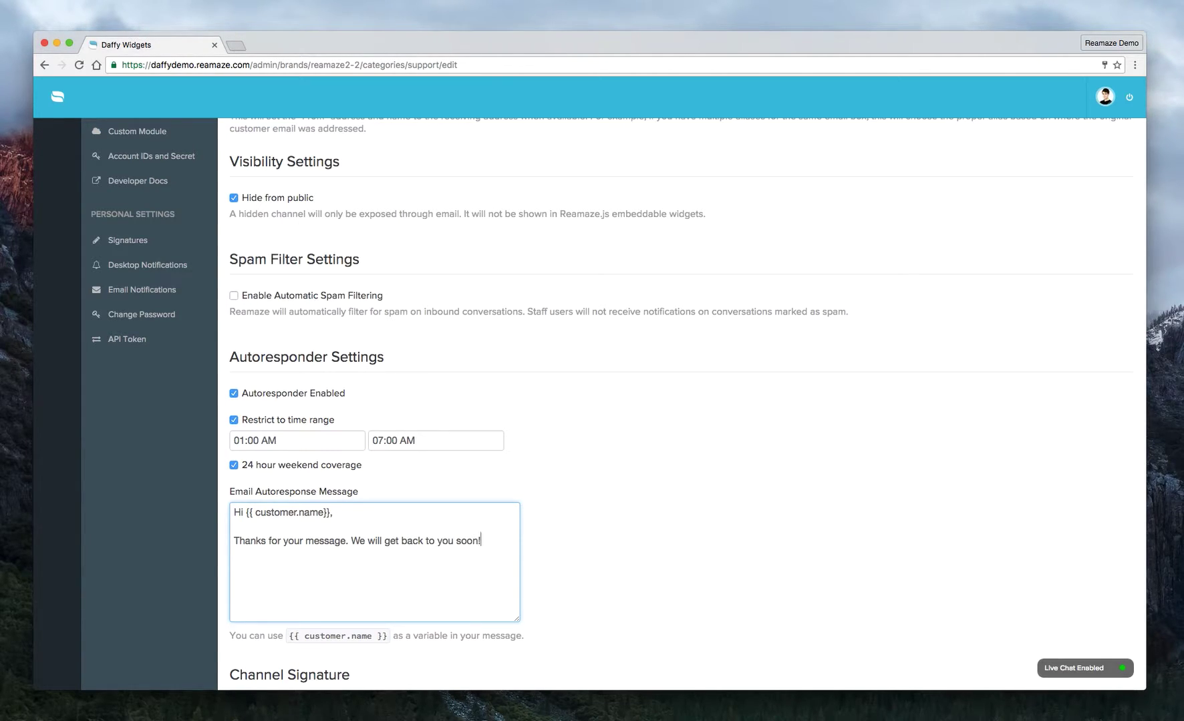
{"action": "type", "text": "Team!"}
{"action": "scroll", "coordinate": [344, 553], "scroll_direction": "down", "scroll_amount": 10}
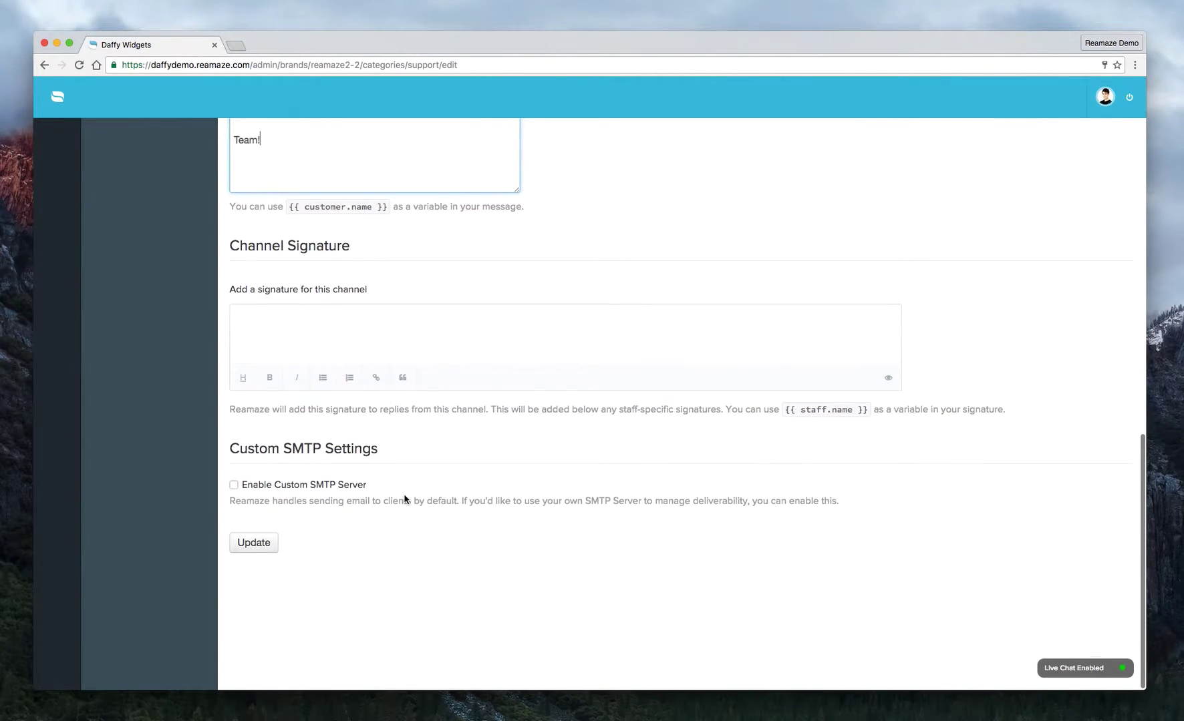
Step: Save the Support channel's autoresponder settings and review the updated settings page
{"action": "left_click", "coordinate": [248, 550]}
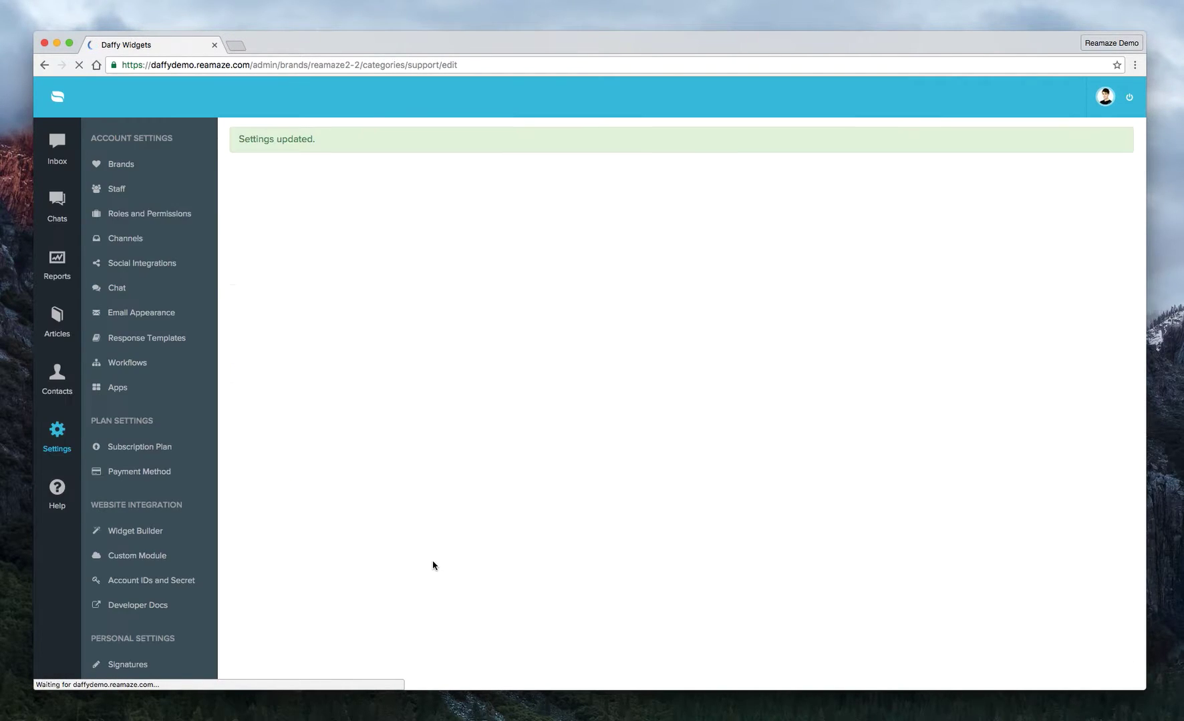
{"action": "scroll", "coordinate": [434, 567], "scroll_direction": "down", "scroll_amount": 9}
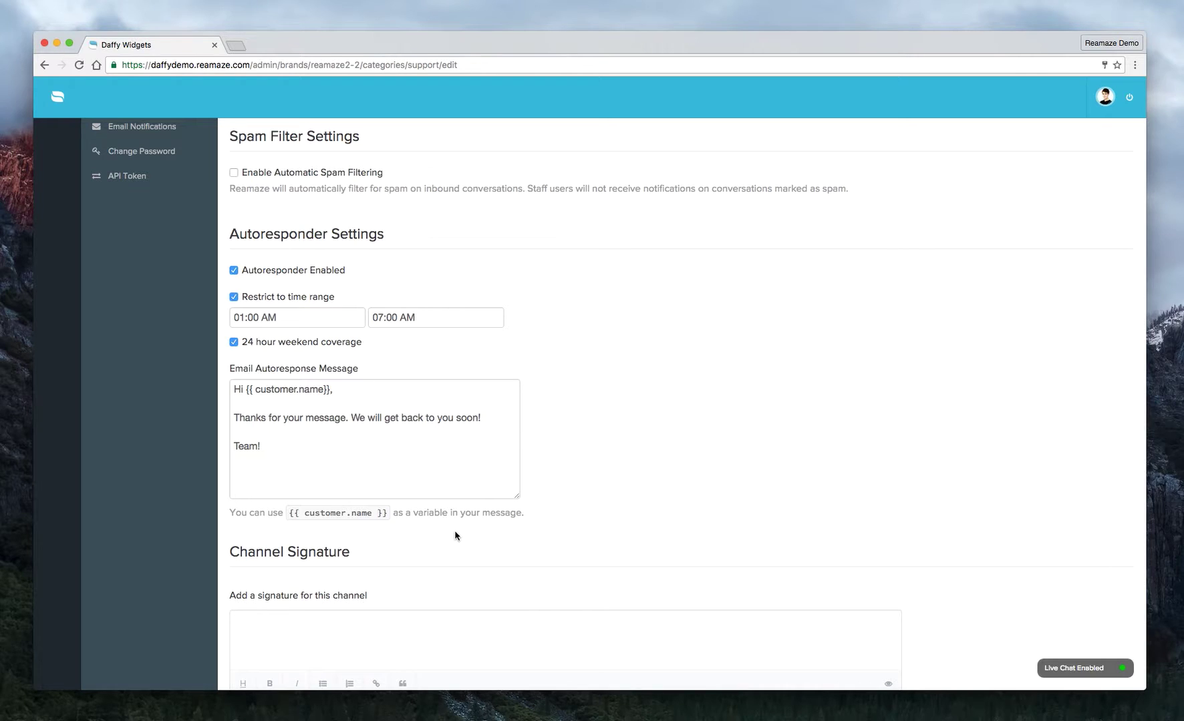
{"action": "scroll", "coordinate": [457, 535], "scroll_direction": "down", "scroll_amount": 1}
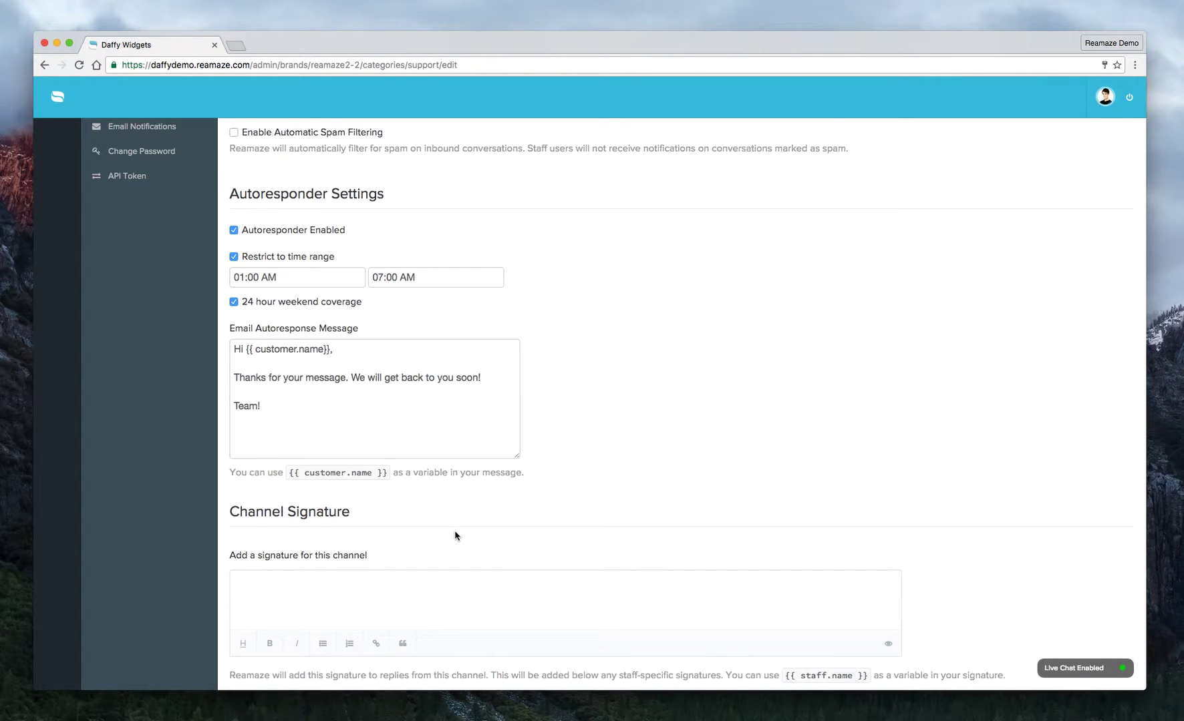
{"action": "scroll", "coordinate": [457, 536], "scroll_direction": "up", "scroll_amount": 2}
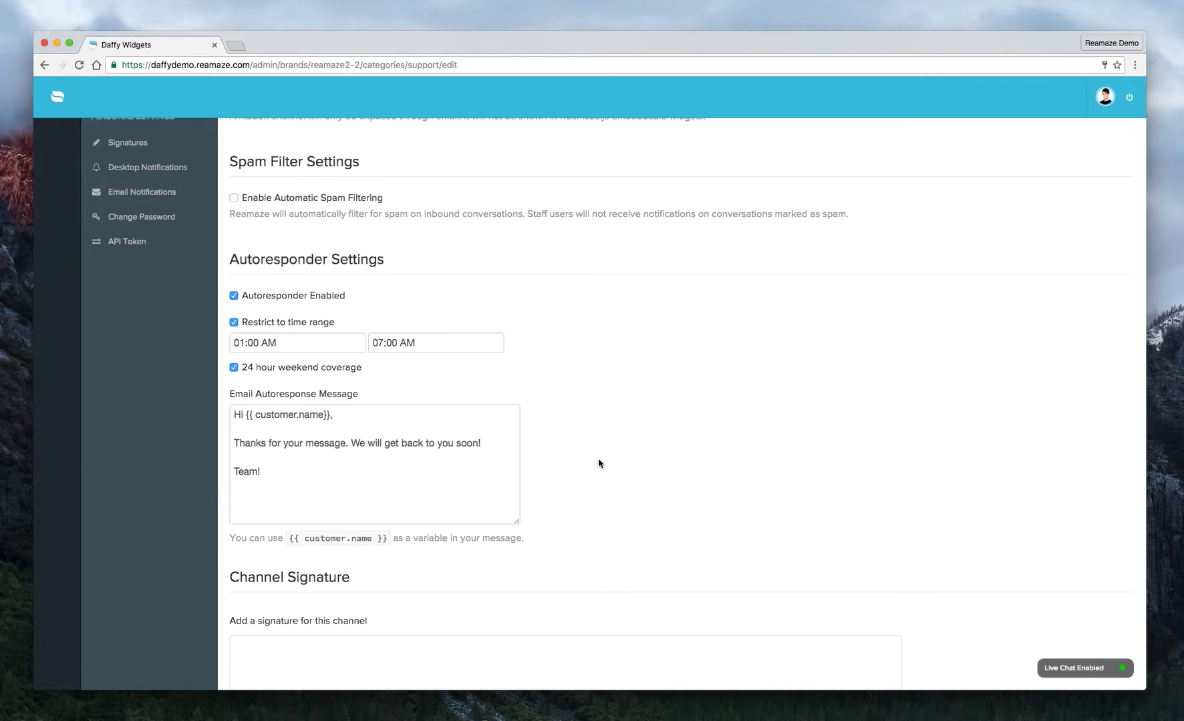
{"action": "scroll", "coordinate": [598, 462], "scroll_direction": "up", "scroll_amount": 8}
{"action": "scroll", "coordinate": [599, 463], "scroll_direction": "down", "scroll_amount": 6}
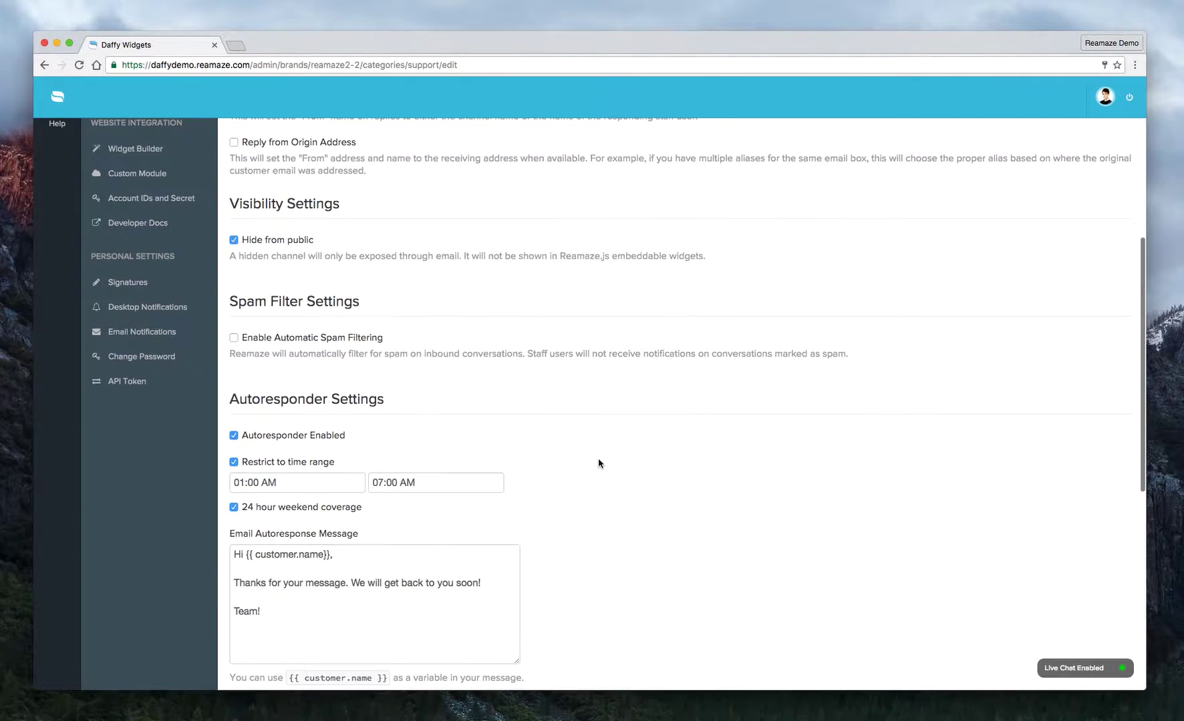
{"action": "scroll", "coordinate": [598, 463], "scroll_direction": "down", "scroll_amount": 3}
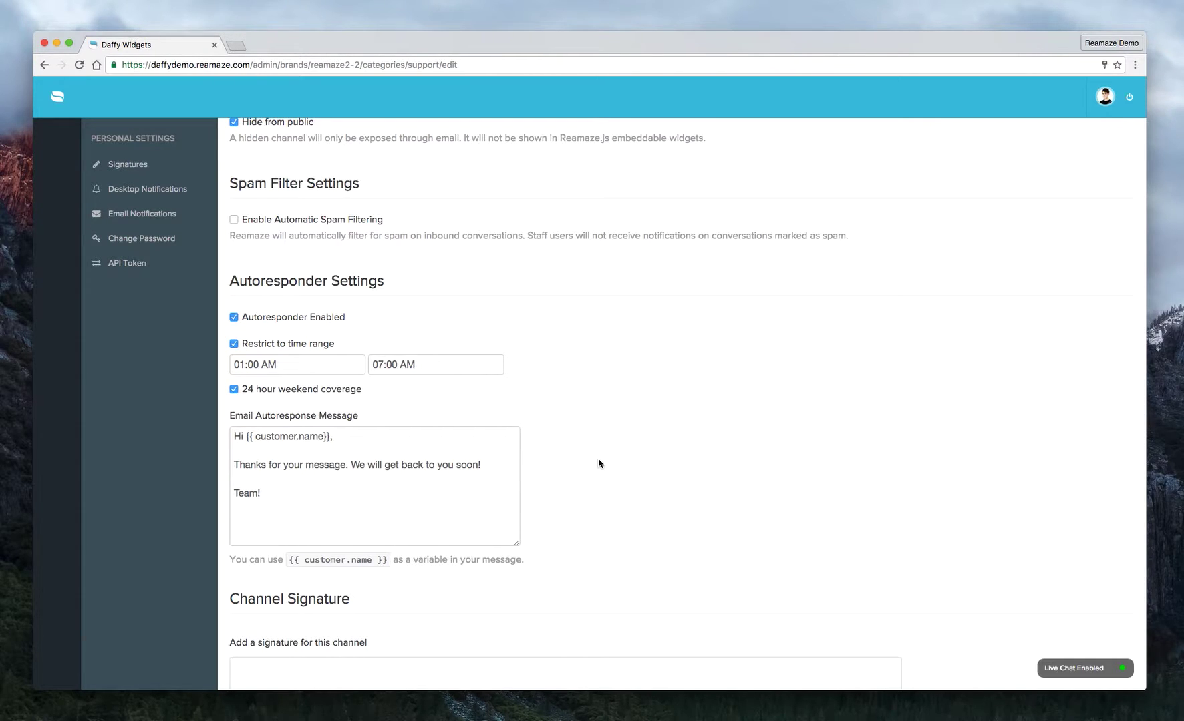
{"action": "scroll", "coordinate": [598, 463], "scroll_direction": "up", "scroll_amount": 2}
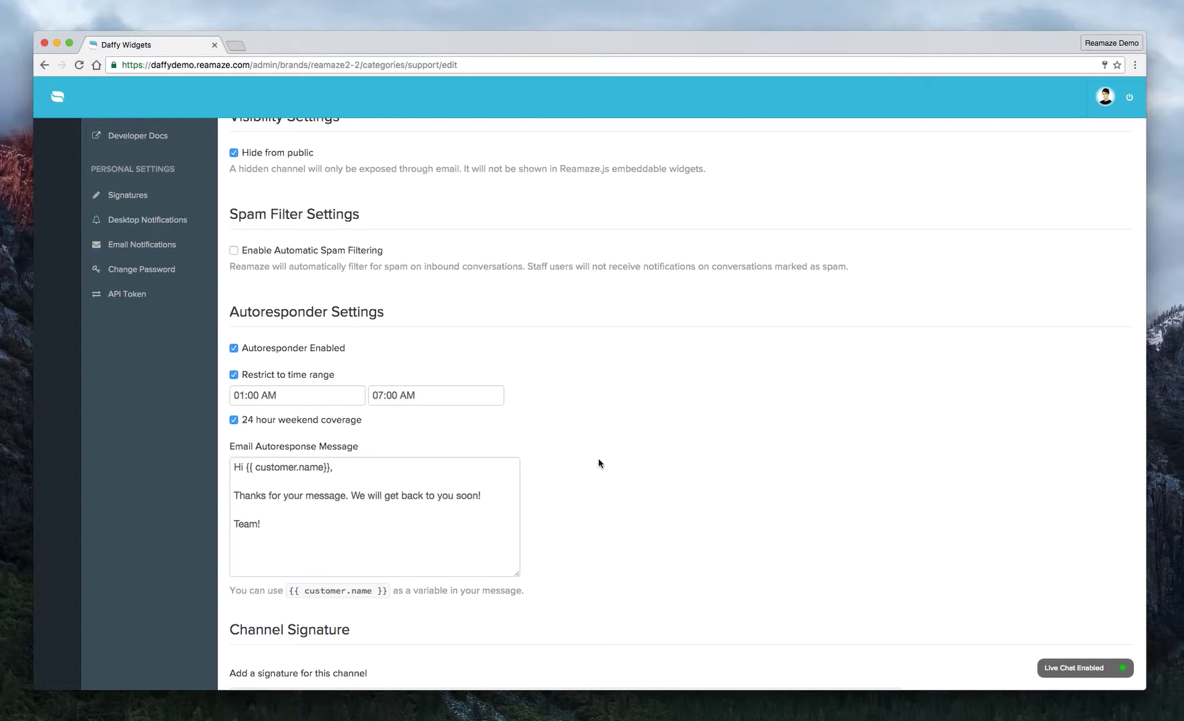
{"action": "scroll", "coordinate": [599, 463], "scroll_direction": "up", "scroll_amount": 15}
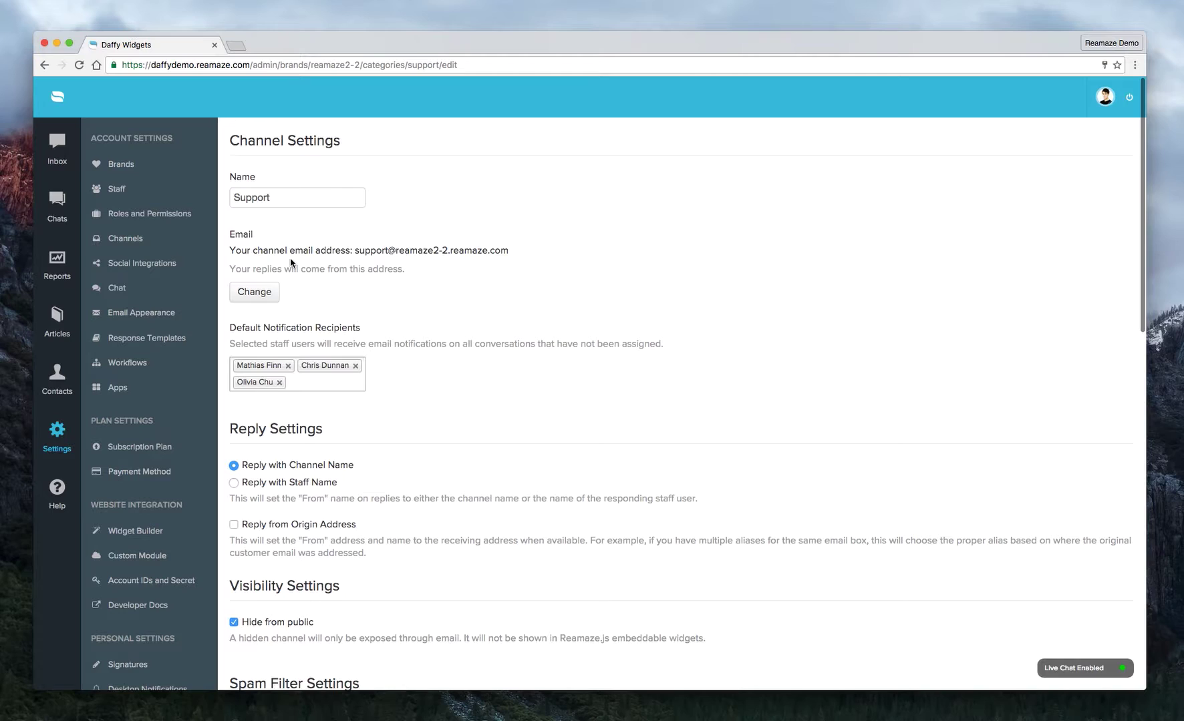
{"action": "scroll", "coordinate": [305, 255], "scroll_direction": "down", "scroll_amount": 12}
{"action": "scroll", "coordinate": [305, 255], "scroll_direction": "up", "scroll_amount": 12}
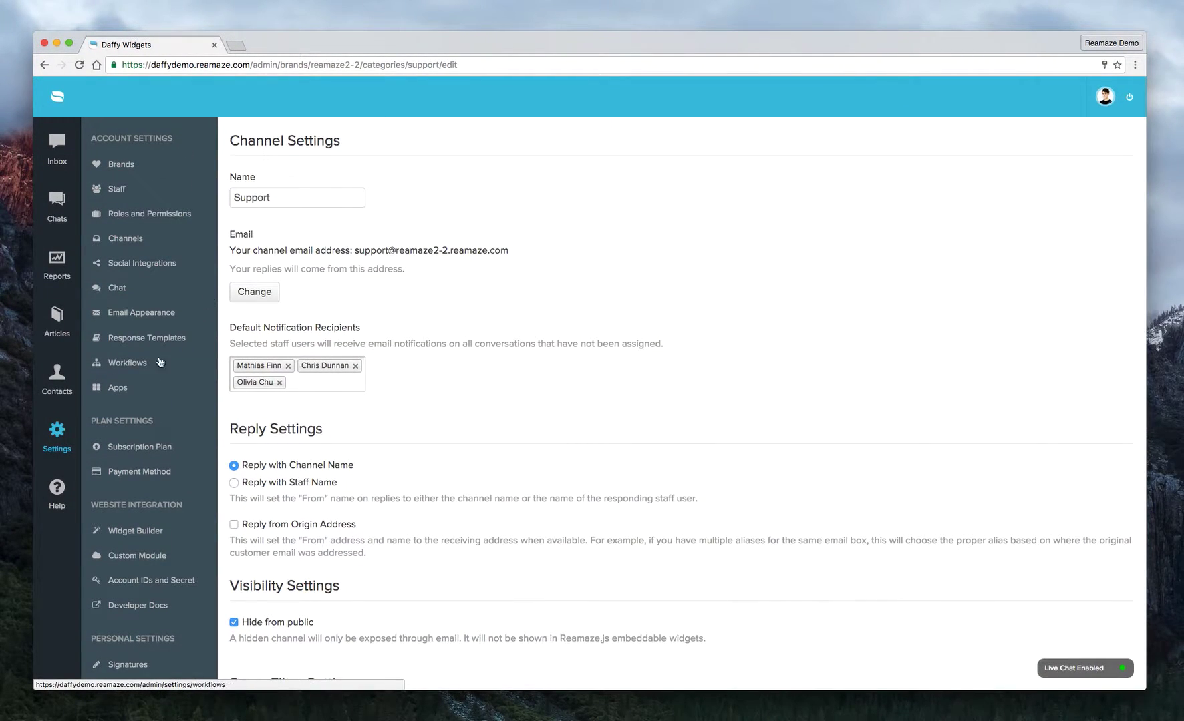
Step: Go to the Workflows list and start a new workflow with Create Workflow
{"action": "left_click", "coordinate": [131, 366]}
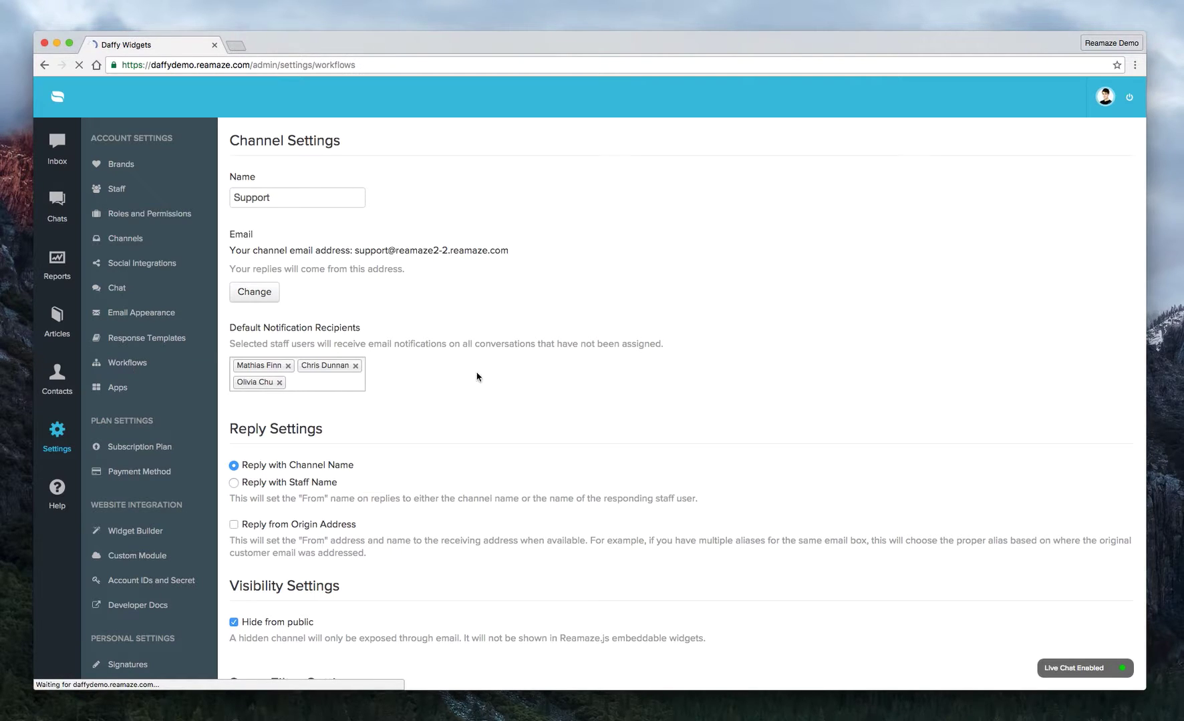
{"action": "scroll", "coordinate": [477, 376], "scroll_direction": "down", "scroll_amount": 2}
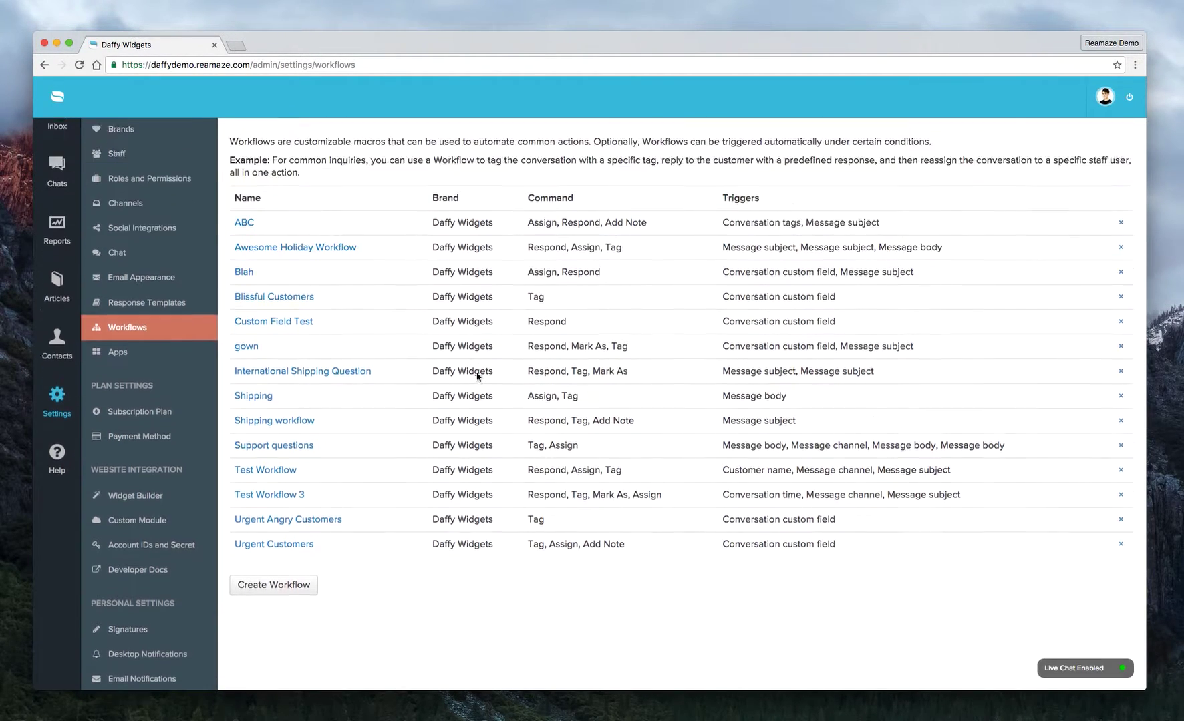
{"action": "scroll", "coordinate": [476, 377], "scroll_direction": "up", "scroll_amount": 2}
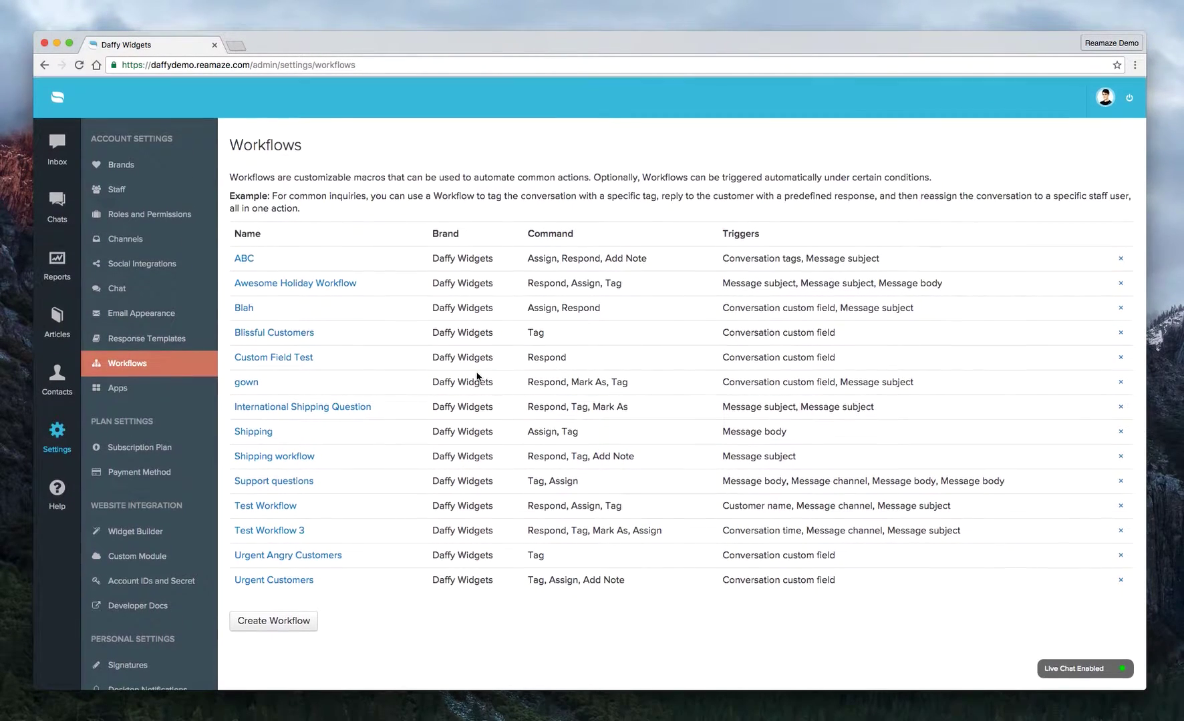
{"action": "left_click", "coordinate": [278, 622]}
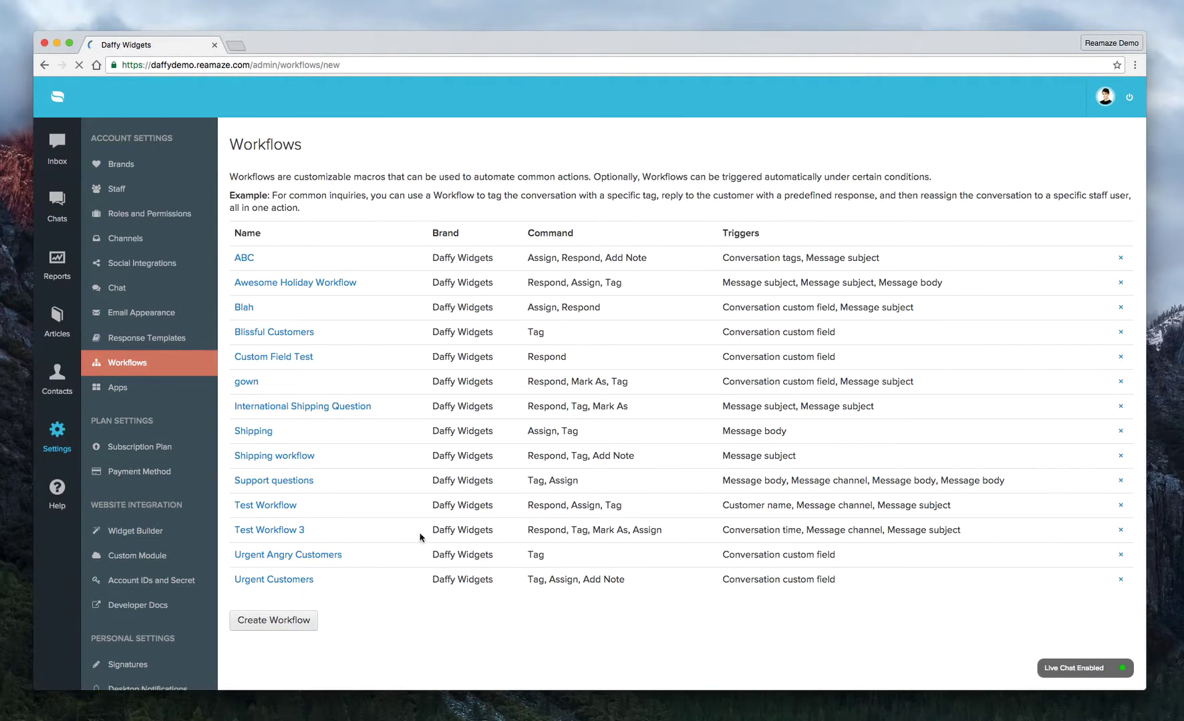
{"action": "left_click", "coordinate": [276, 339]}
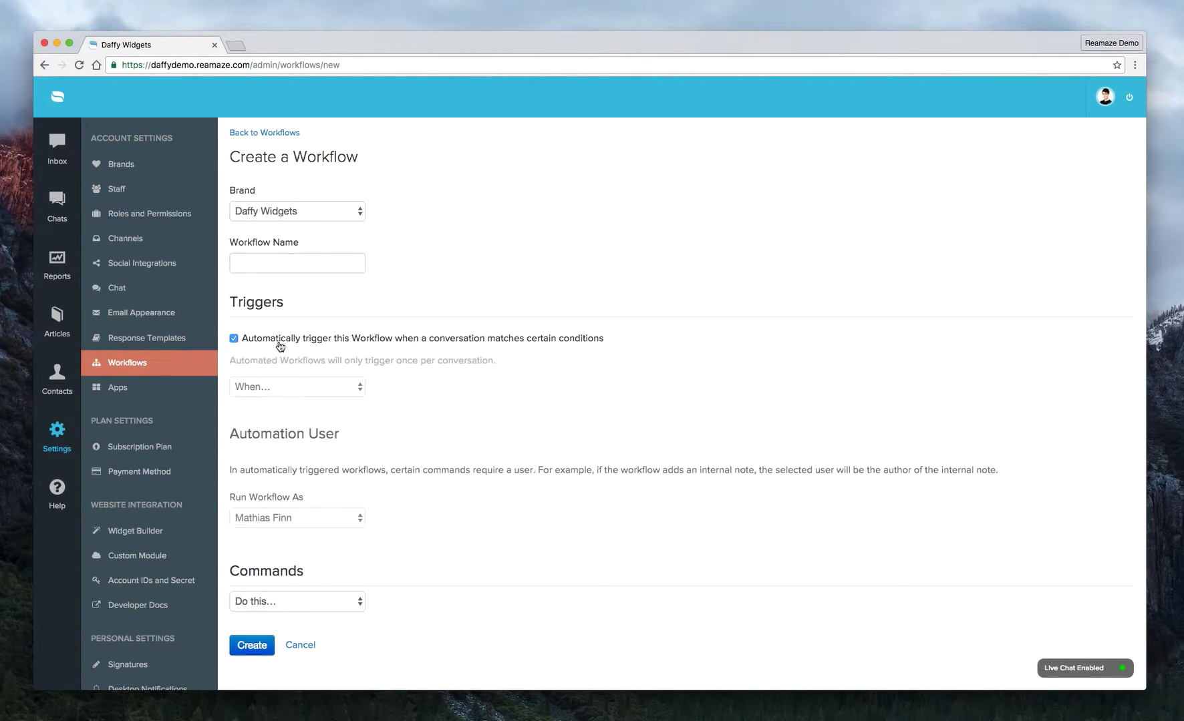
{"action": "left_click", "coordinate": [286, 396]}
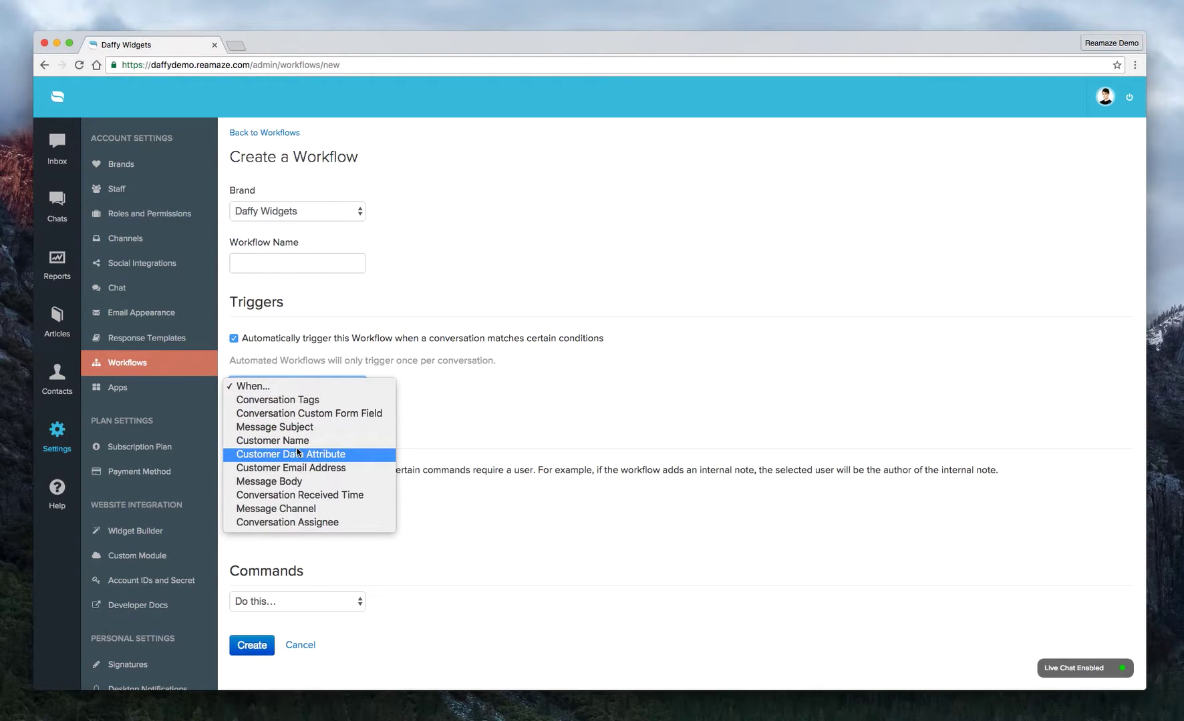
{"action": "left_click", "coordinate": [301, 509]}
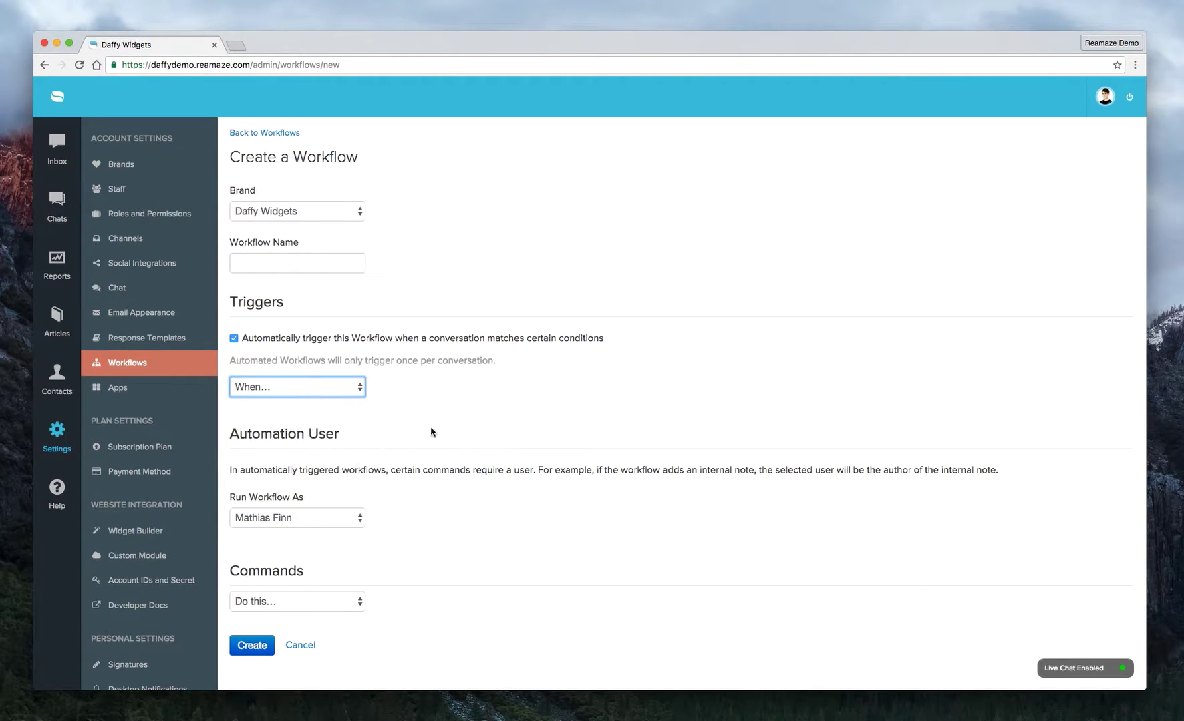
{"action": "left_click", "coordinate": [447, 407]}
{"action": "left_click", "coordinate": [559, 408]}
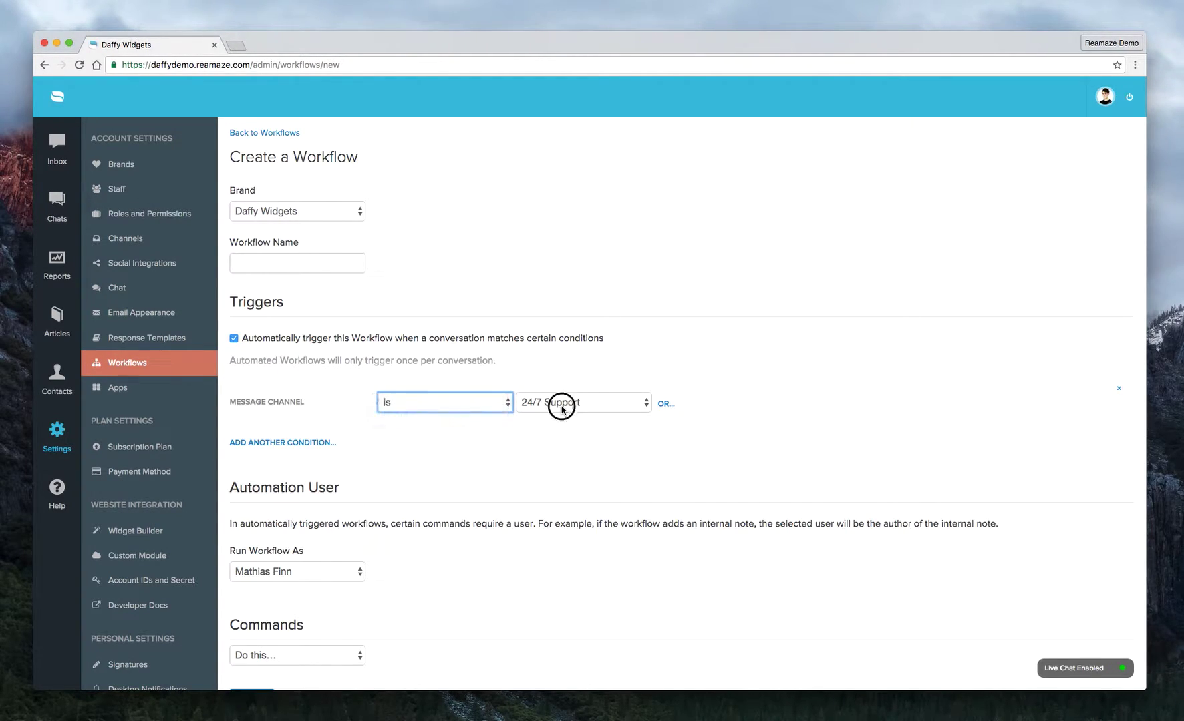
{"action": "left_click", "coordinate": [561, 405]}
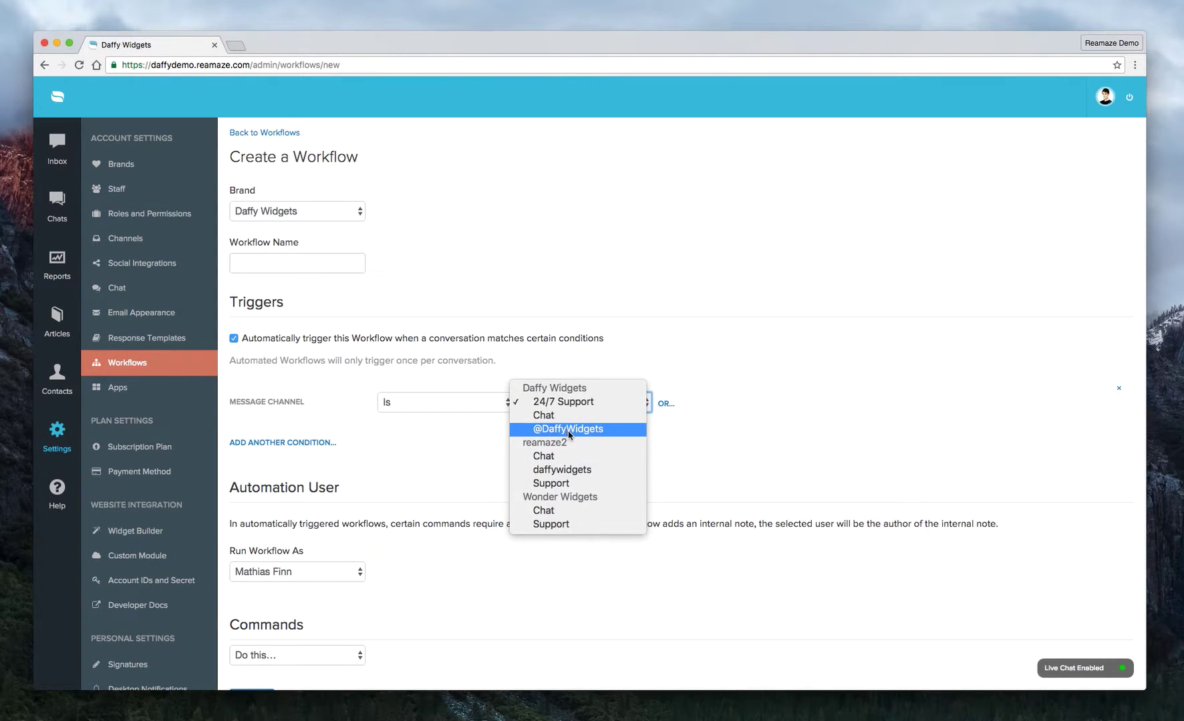
{"action": "left_click", "coordinate": [568, 431]}
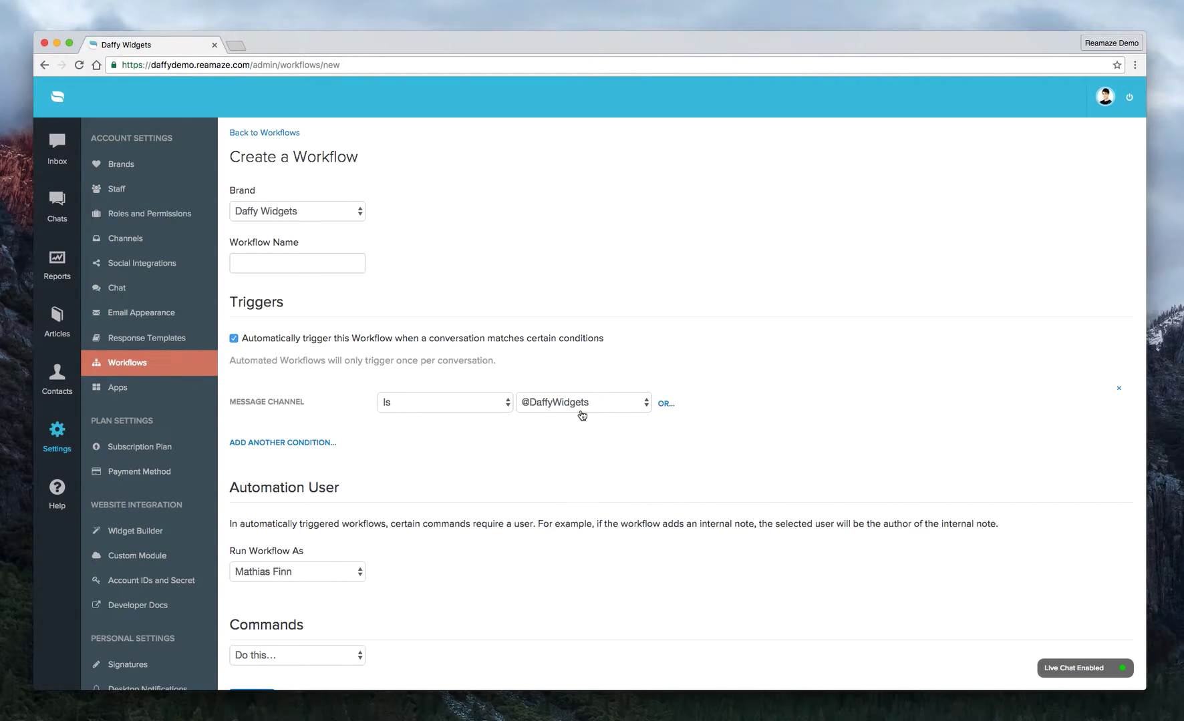
{"action": "scroll", "coordinate": [293, 500], "scroll_direction": "down", "scroll_amount": 3}
{"action": "scroll", "coordinate": [294, 500], "scroll_direction": "down", "scroll_amount": 1}
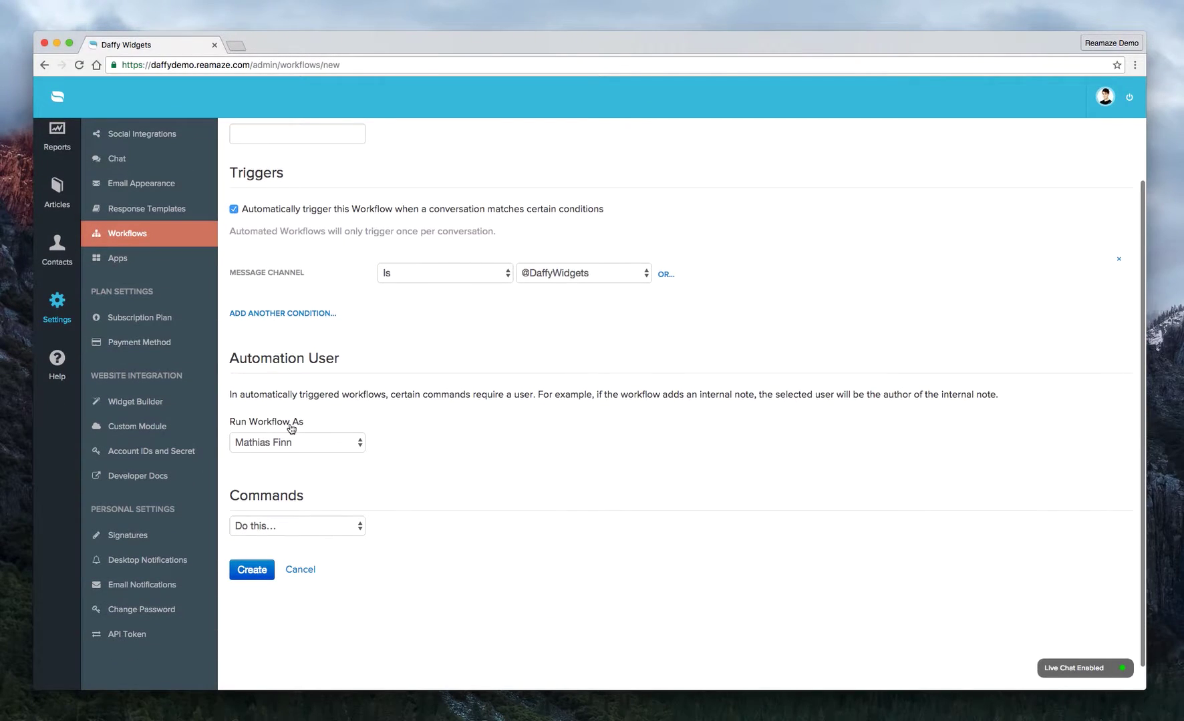
Step: Add a Respond To Conversation command replying 'Thanks! We will get back to you ASAP!'
{"action": "left_click", "coordinate": [294, 532]}
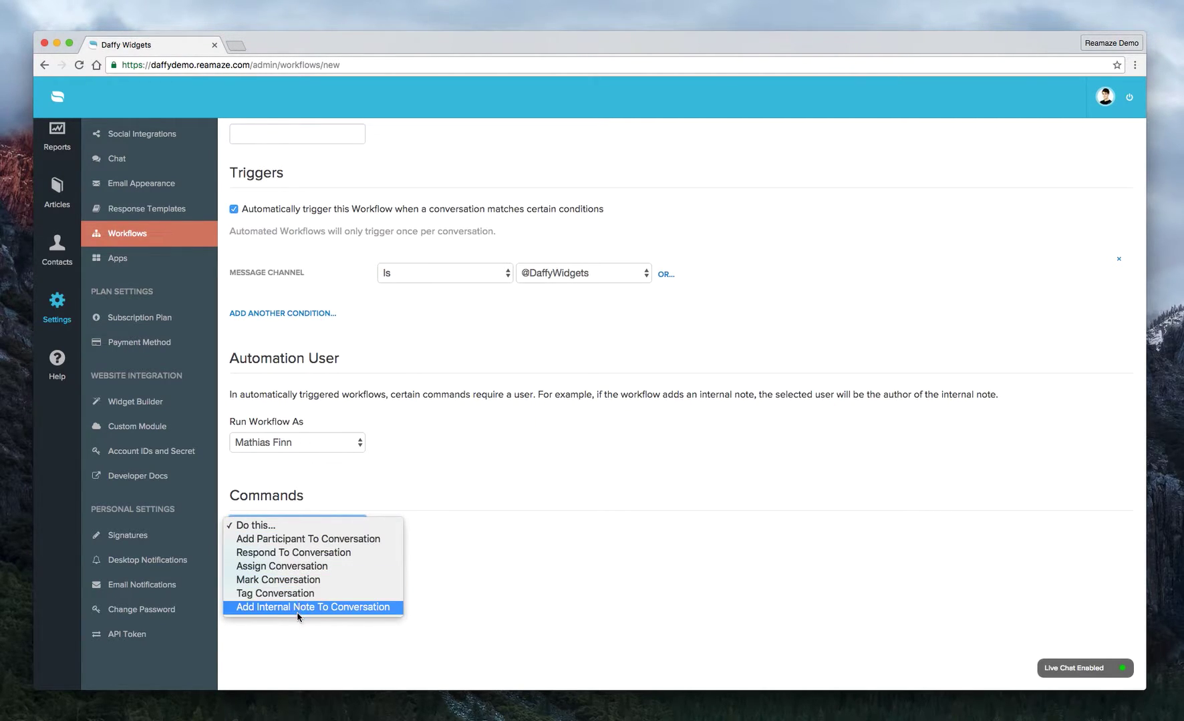
{"action": "left_click", "coordinate": [297, 553]}
{"action": "scroll", "coordinate": [342, 560], "scroll_direction": "down", "scroll_amount": 3}
{"action": "left_click", "coordinate": [343, 445]}
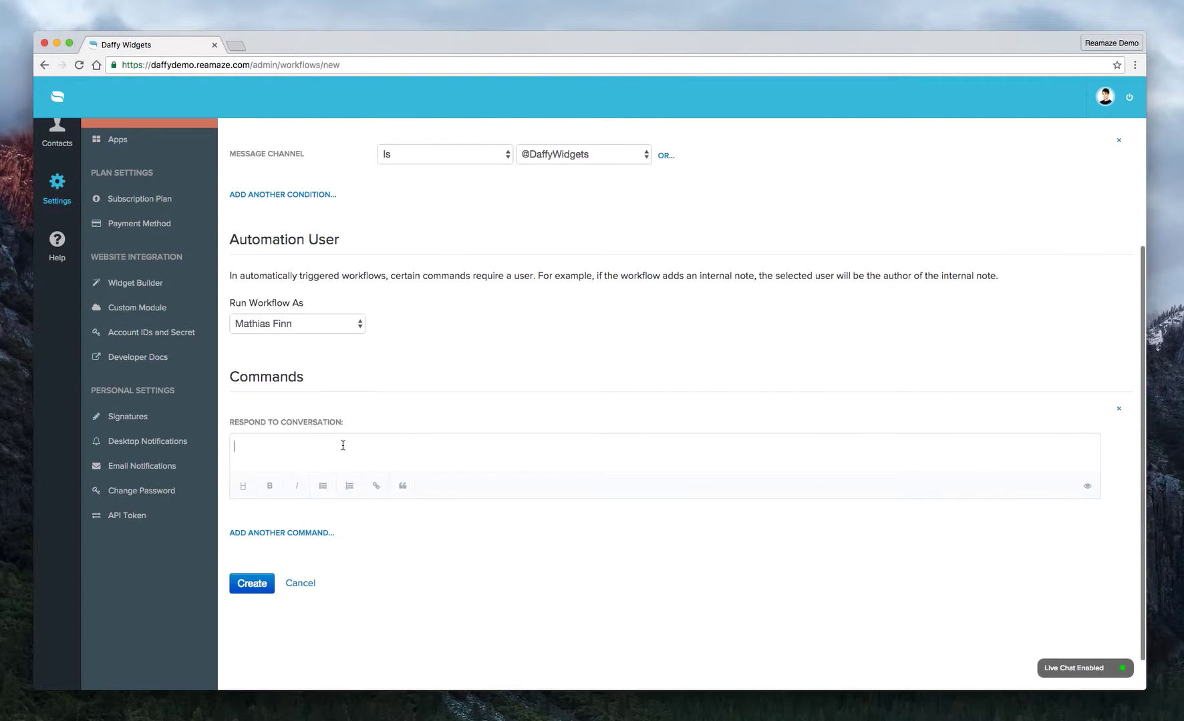
{"action": "type", "text": "Thanks"}
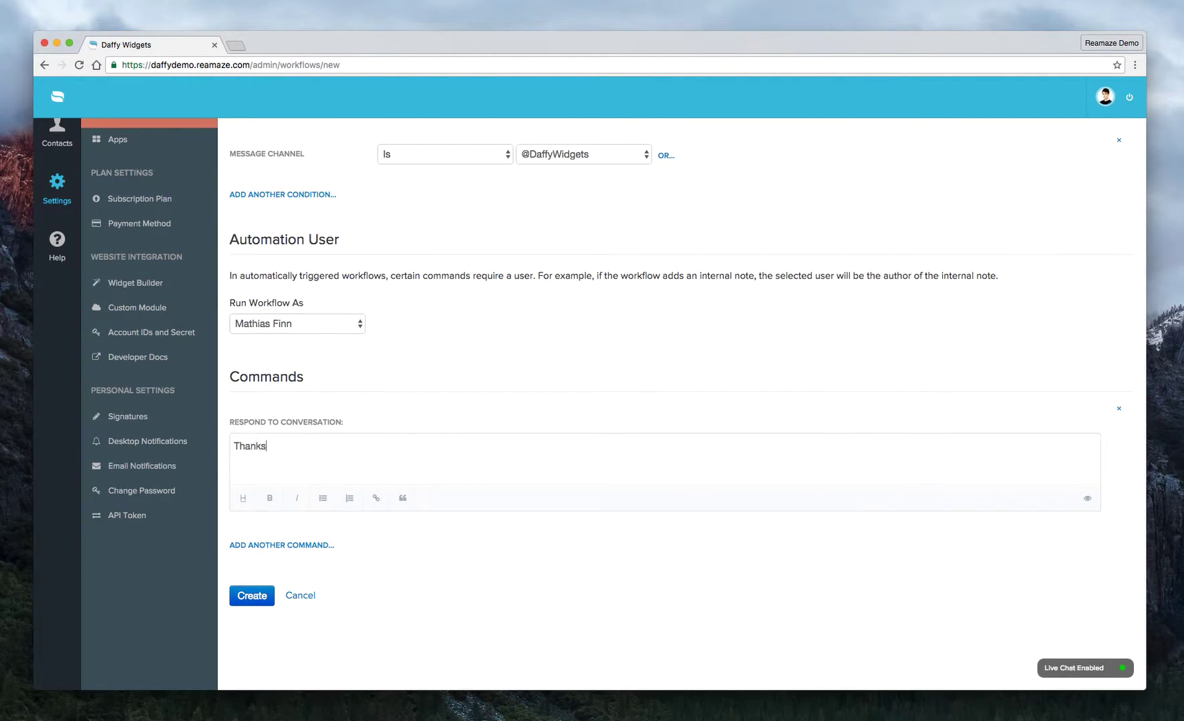
{"action": "type", "text": "! We will get back to"}
{"action": "type", "text": "you ASAP!"}
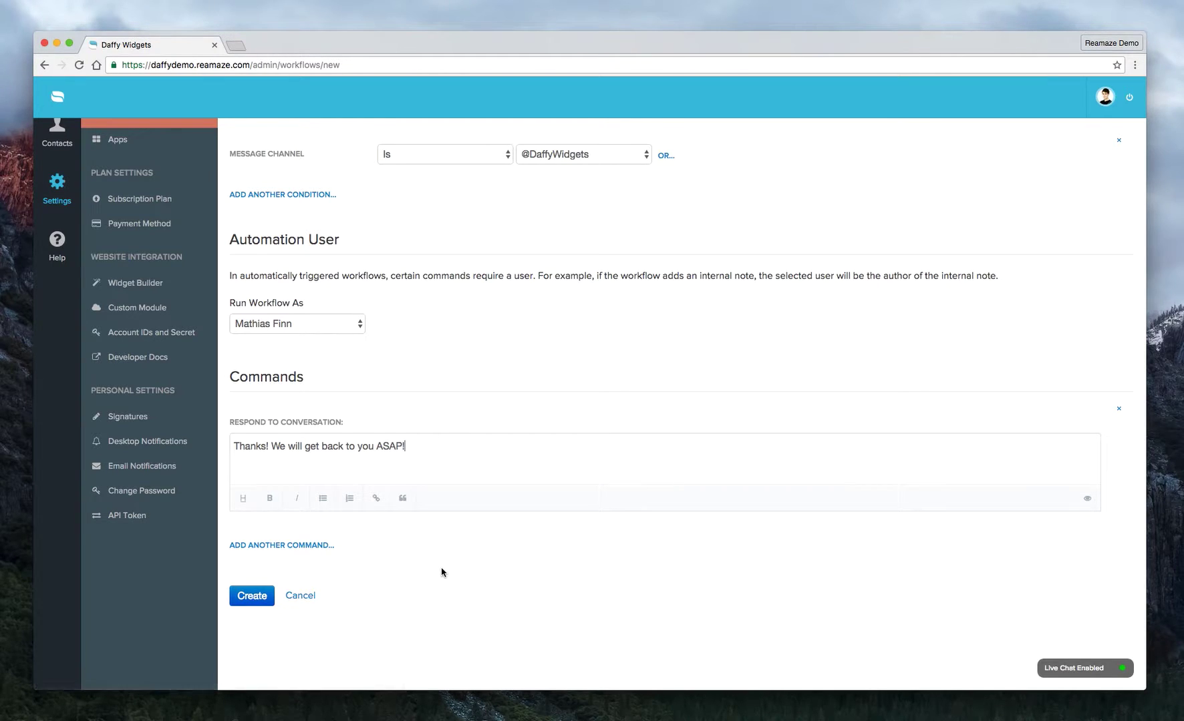
{"action": "scroll", "coordinate": [441, 572], "scroll_direction": "up", "scroll_amount": 5}
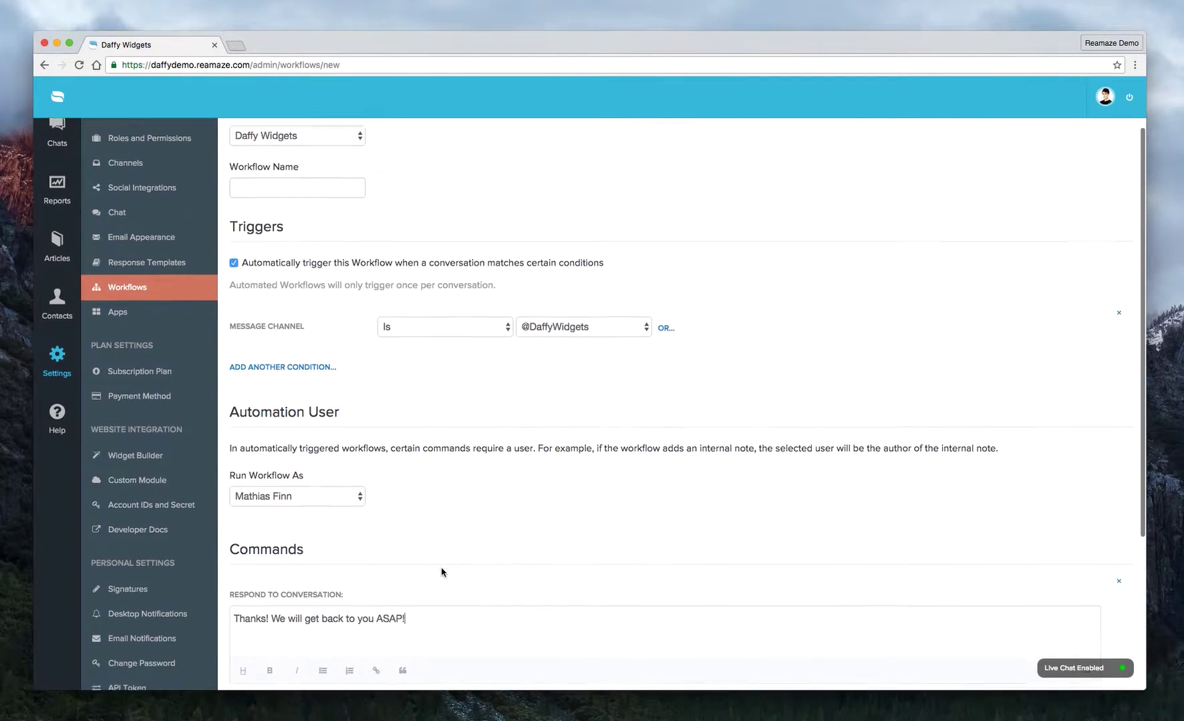
{"action": "scroll", "coordinate": [441, 573], "scroll_direction": "down", "scroll_amount": 3}
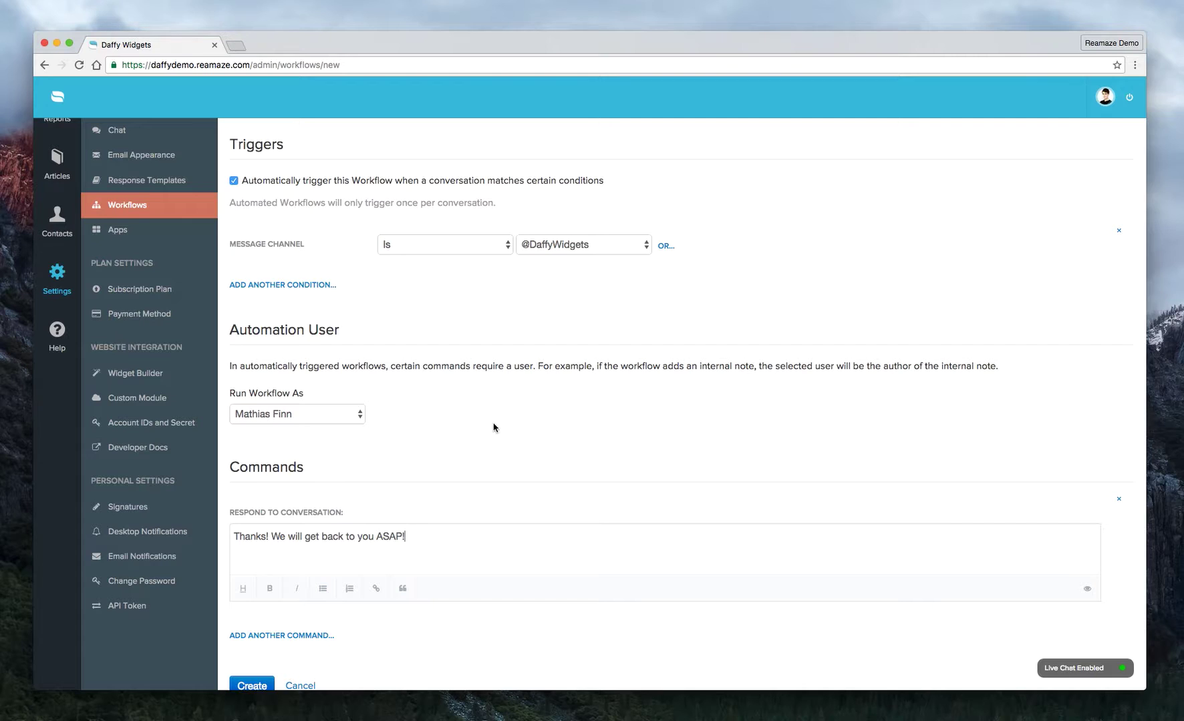
{"action": "scroll", "coordinate": [494, 427], "scroll_direction": "down", "scroll_amount": 2}
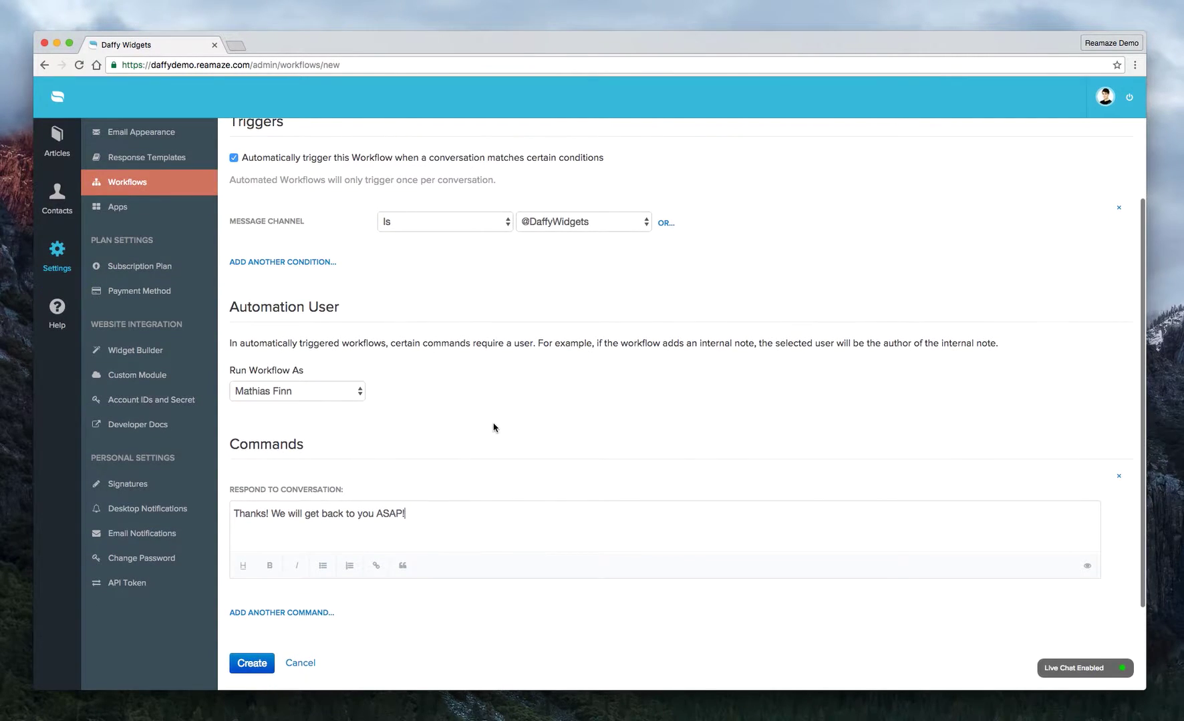
{"action": "scroll", "coordinate": [494, 427], "scroll_direction": "up", "scroll_amount": 2}
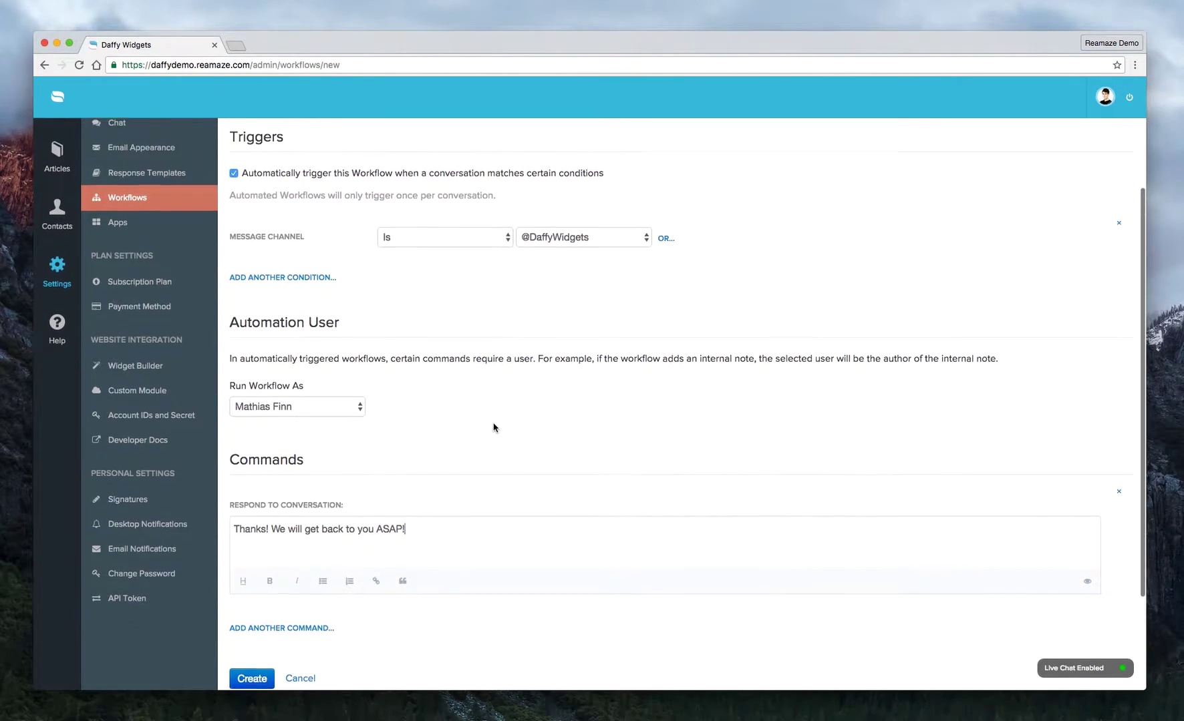
{"action": "scroll", "coordinate": [493, 428], "scroll_direction": "up", "scroll_amount": 4}
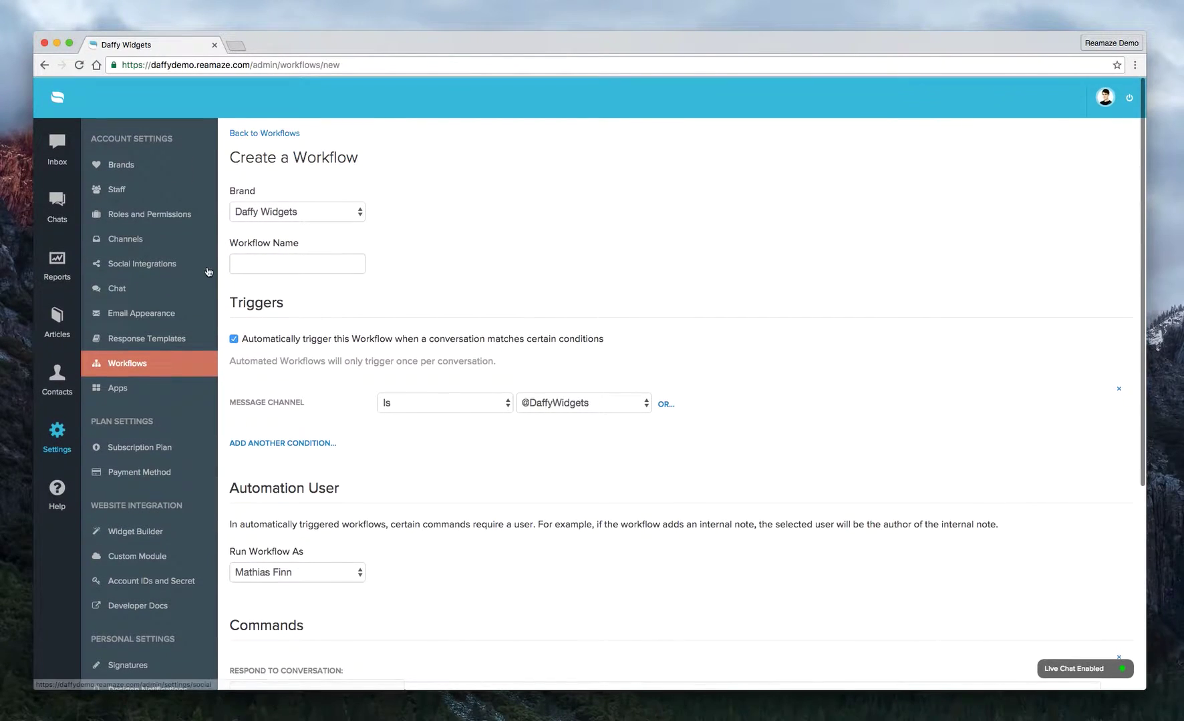
Step: Return to the Channels page and highlight the Support – reamaze2 'Autoresponder: On' status
{"action": "left_click", "coordinate": [142, 246]}
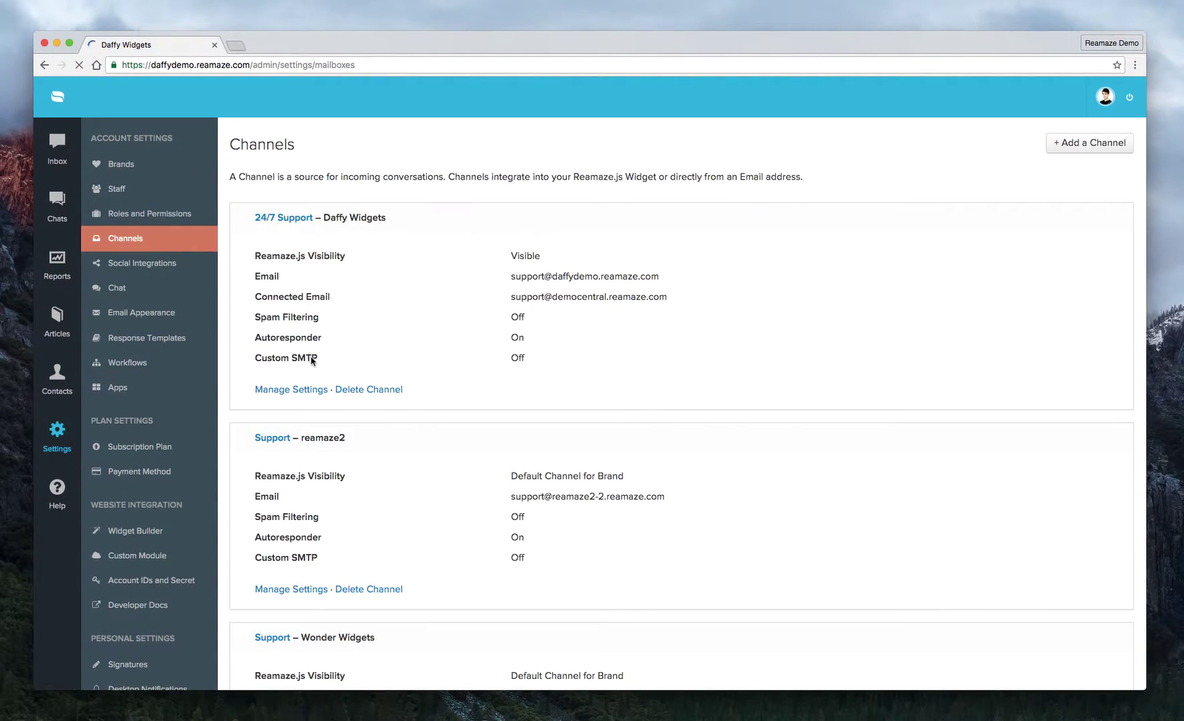
{"action": "scroll", "coordinate": [325, 379], "scroll_direction": "down", "scroll_amount": 2}
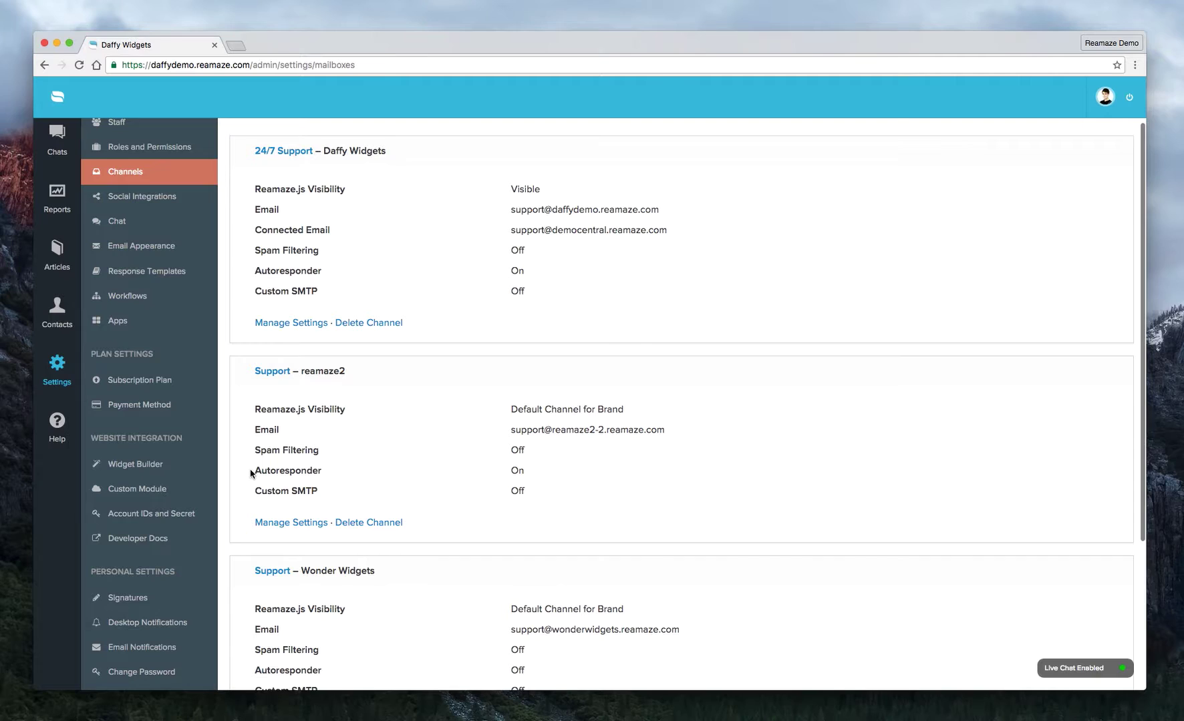
{"action": "left_click_drag", "start_coordinate": [255, 471], "coordinate": [578, 478]}
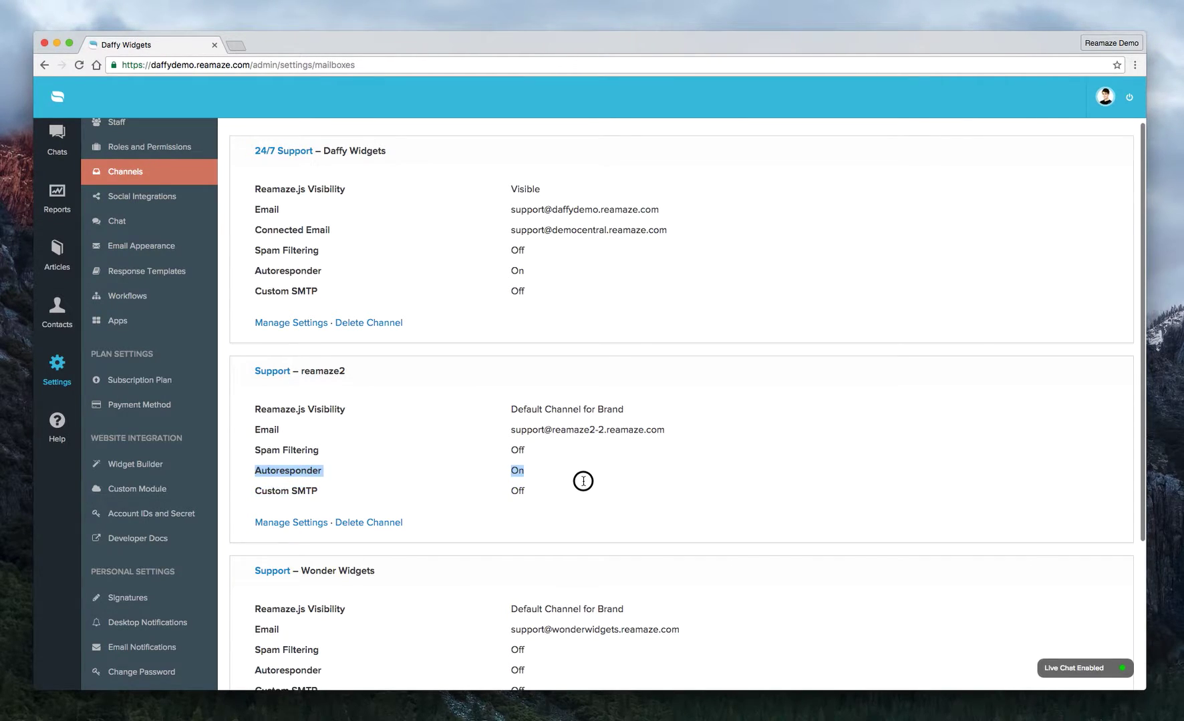
{"action": "left_click", "coordinate": [579, 478]}
{"action": "scroll", "coordinate": [554, 477], "scroll_direction": "up", "scroll_amount": 2}
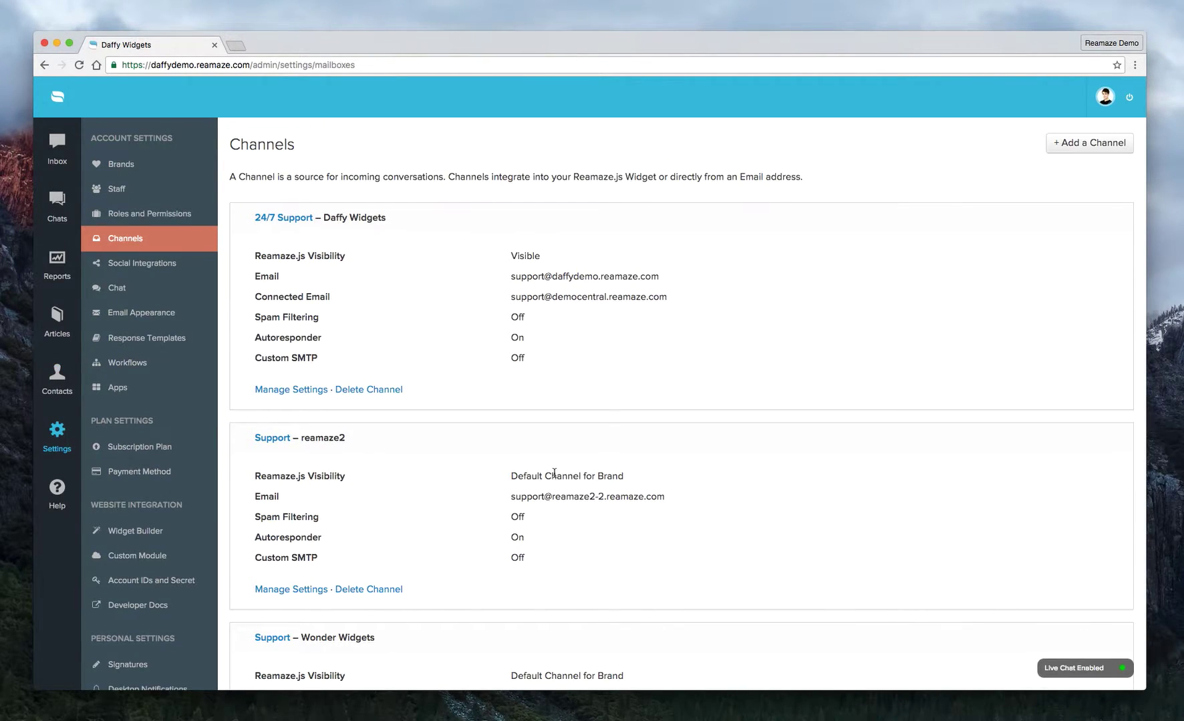